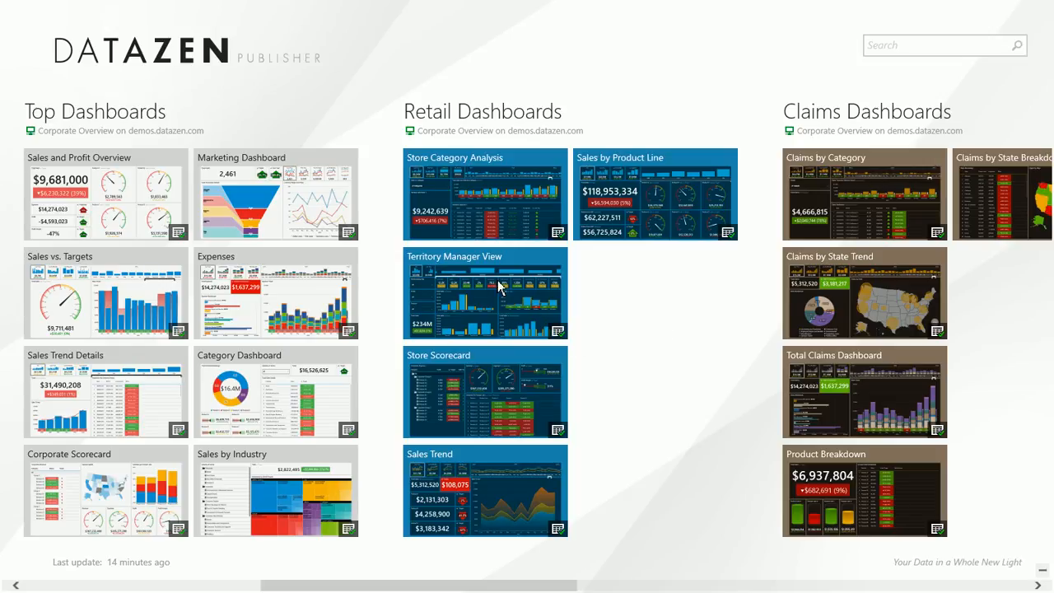
- Open the Territory Manager View dashboard, examine its Merchadising Rep, Route and Product filters, and return to the dashboard overview
left_click(547, 303)
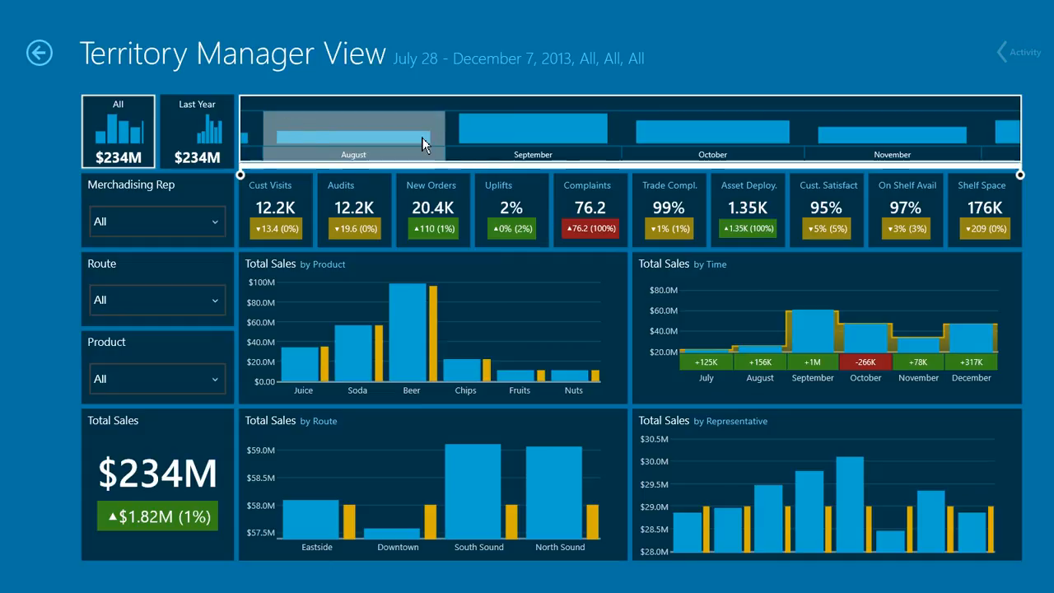
left_click(216, 225)
left_click(180, 238)
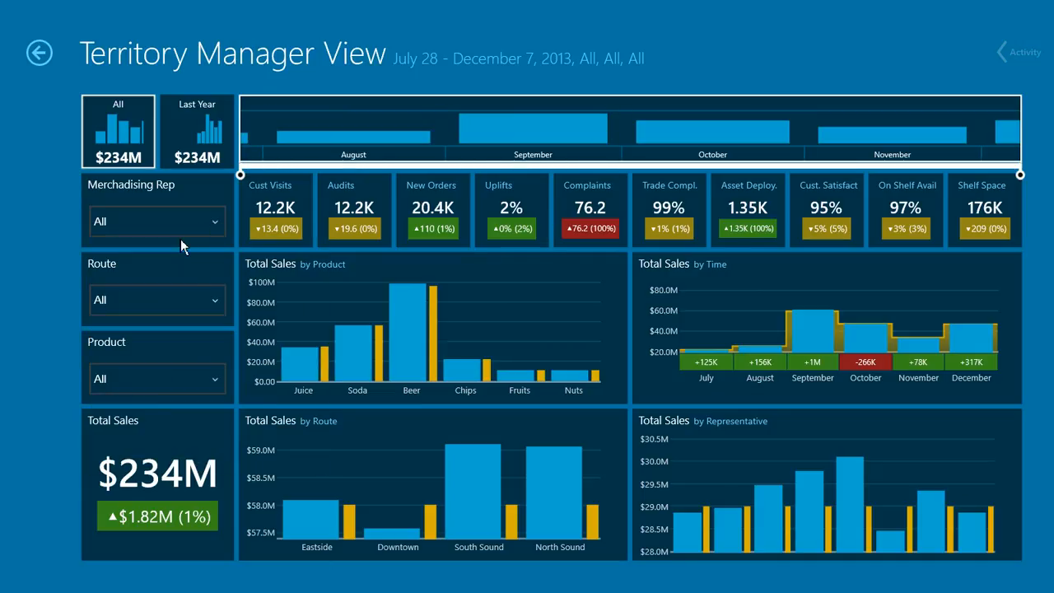
left_click(215, 302)
left_click(62, 332)
left_click(209, 374)
left_click(19, 49)
left_click(38, 54)
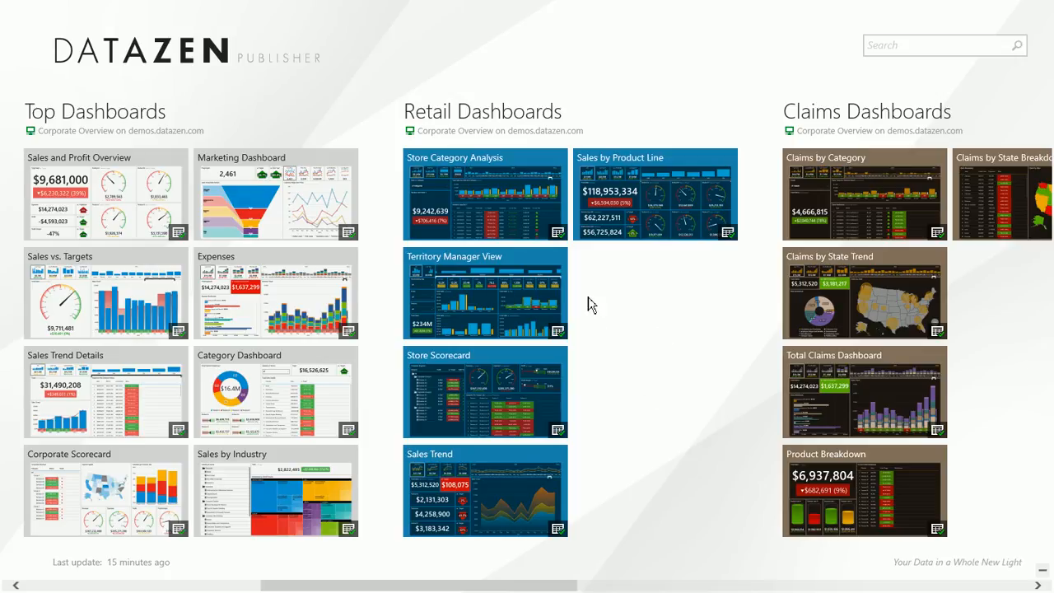
- Open the Level 1 Dashboard from My Dashboards for editing
scroll(647, 381, "up", 10)
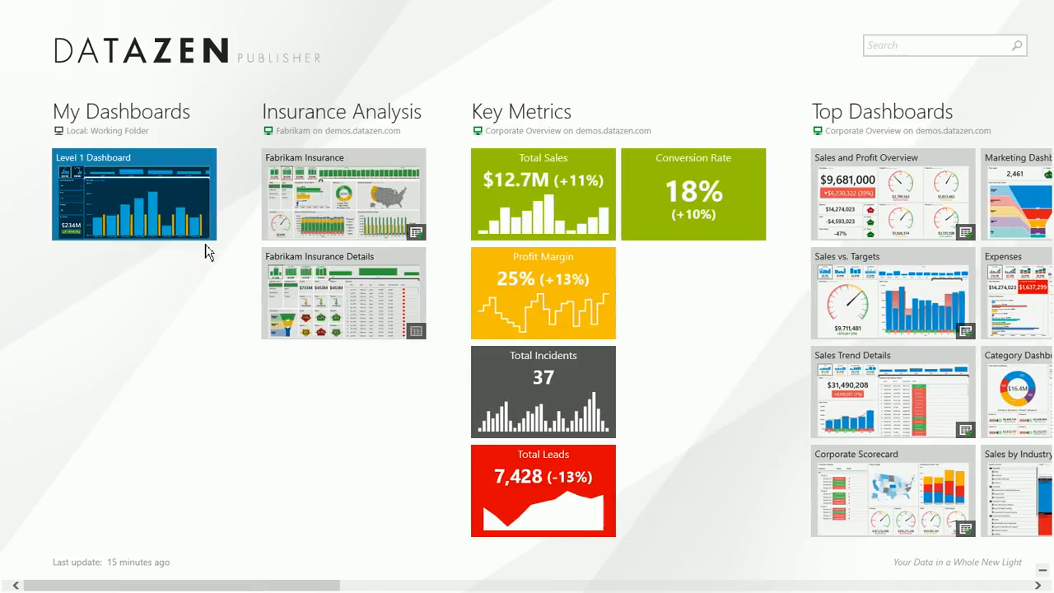
right_click(165, 214)
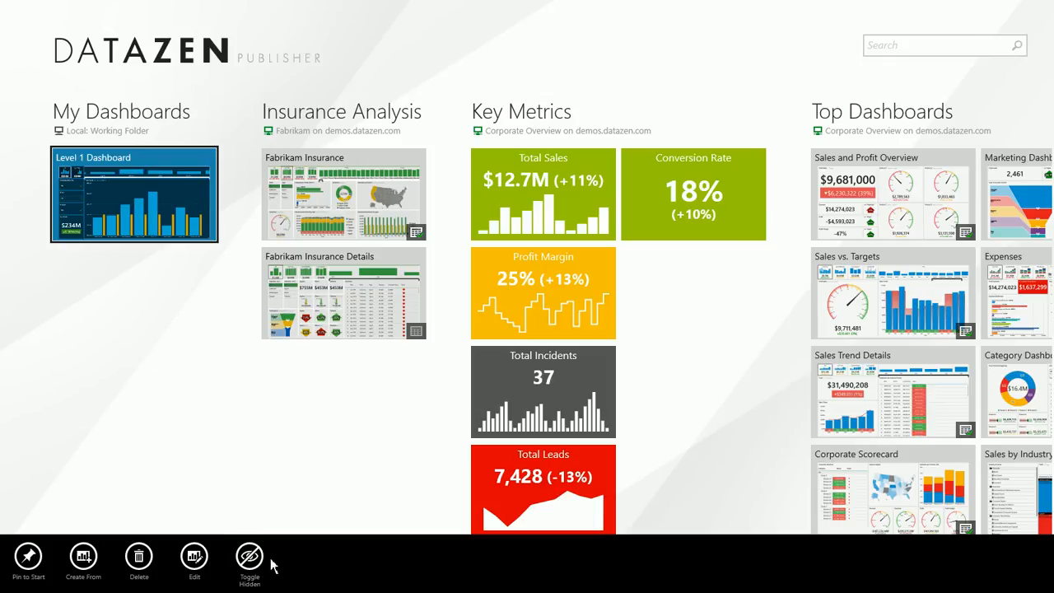
left_click(194, 557)
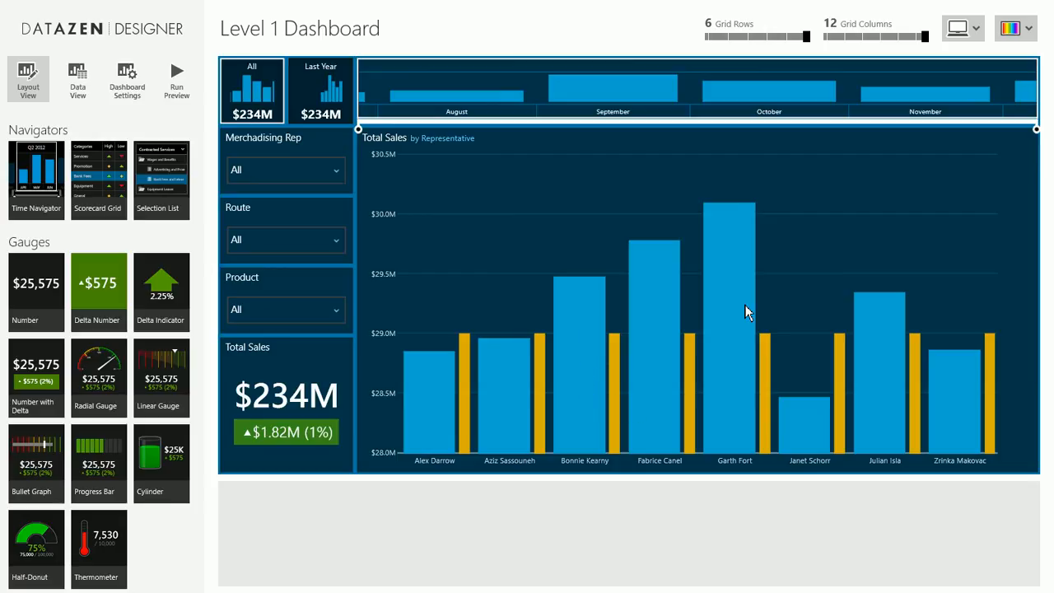
- Choose the Territory Manager View dashboard as the drill-through target of the Total Sales by Representative chart
left_click(654, 321)
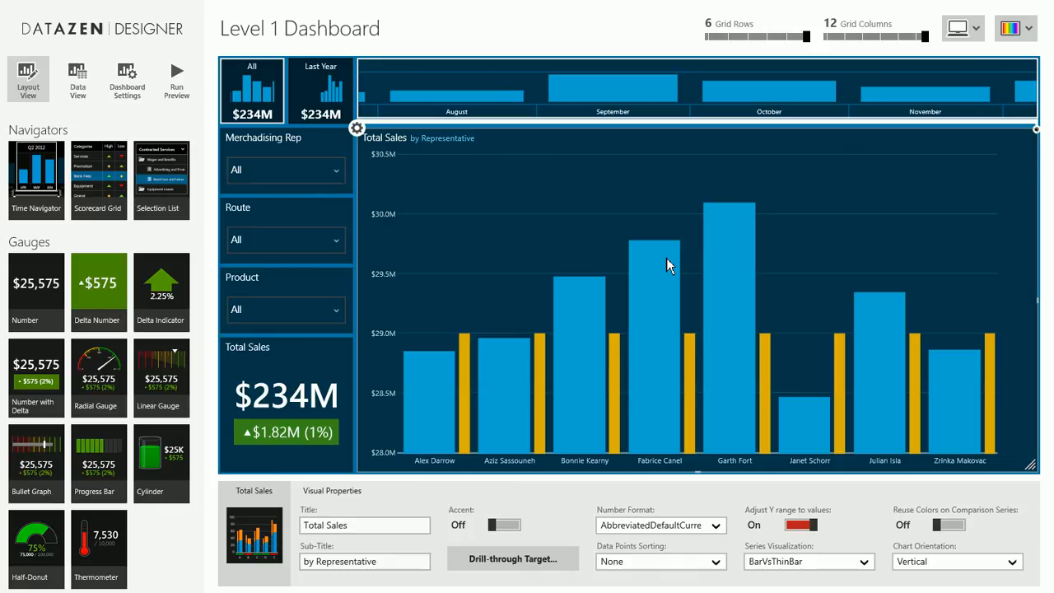
left_click(539, 567)
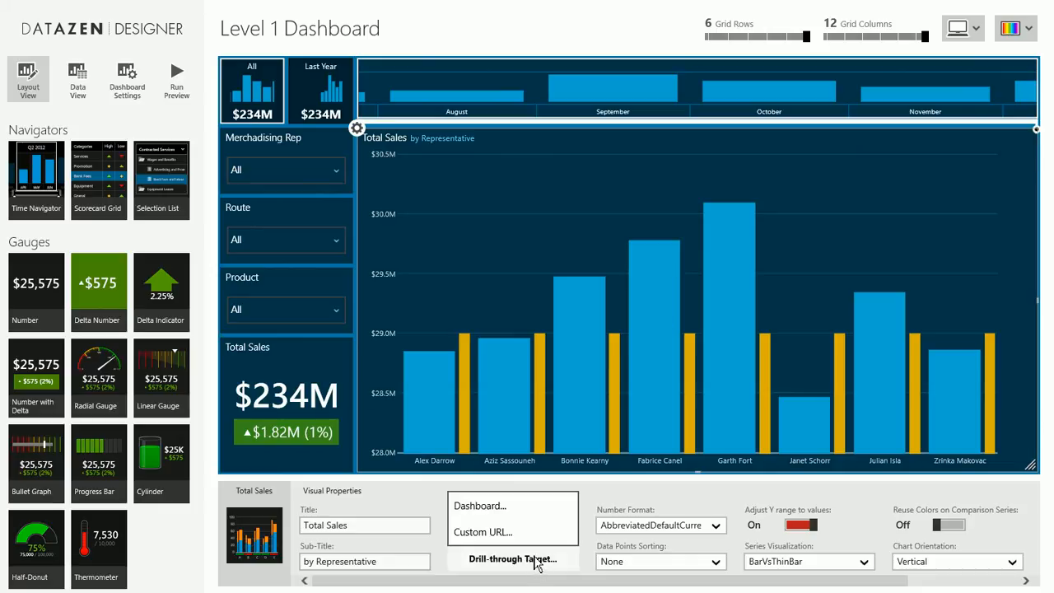
left_click(540, 514)
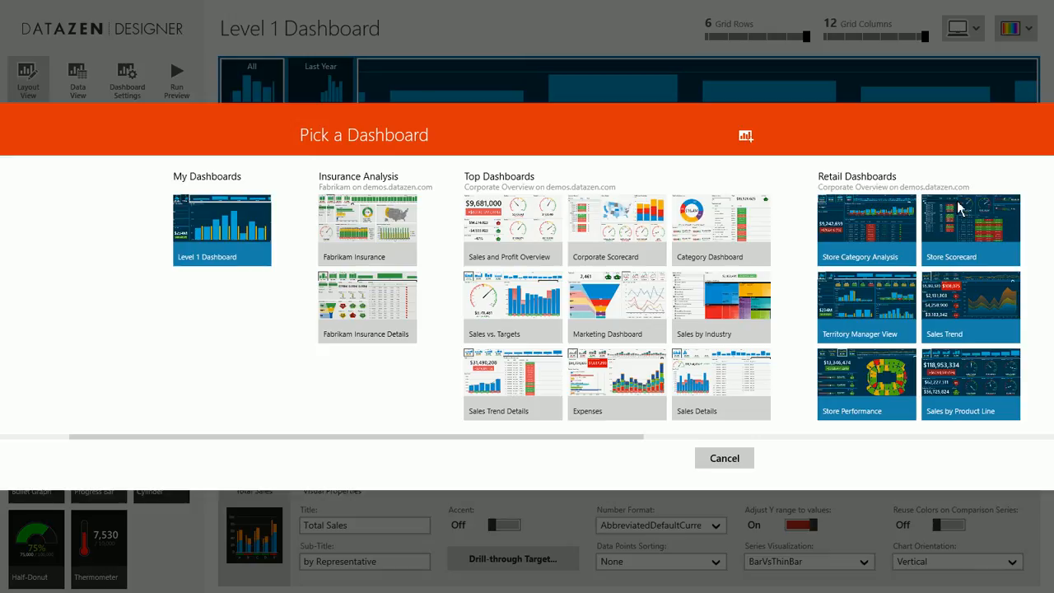
left_click(884, 309)
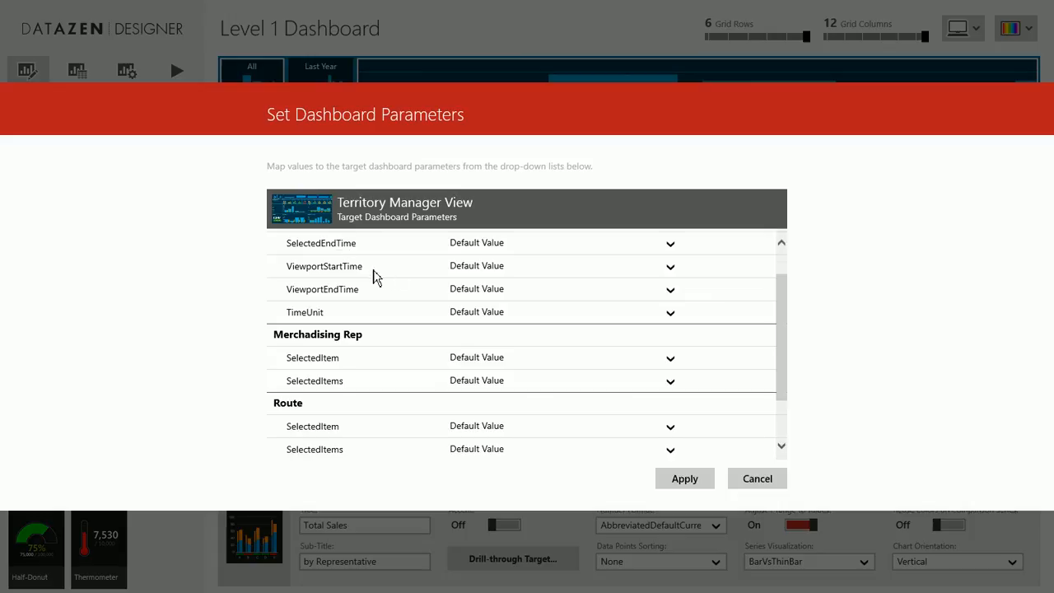
- Map the target's SelectedStartTime and SelectedEndTime to the matching Time Navigator 1 parameters of the source dashboard
scroll(374, 280, "down", 3)
scroll(372, 284, "up", 3)
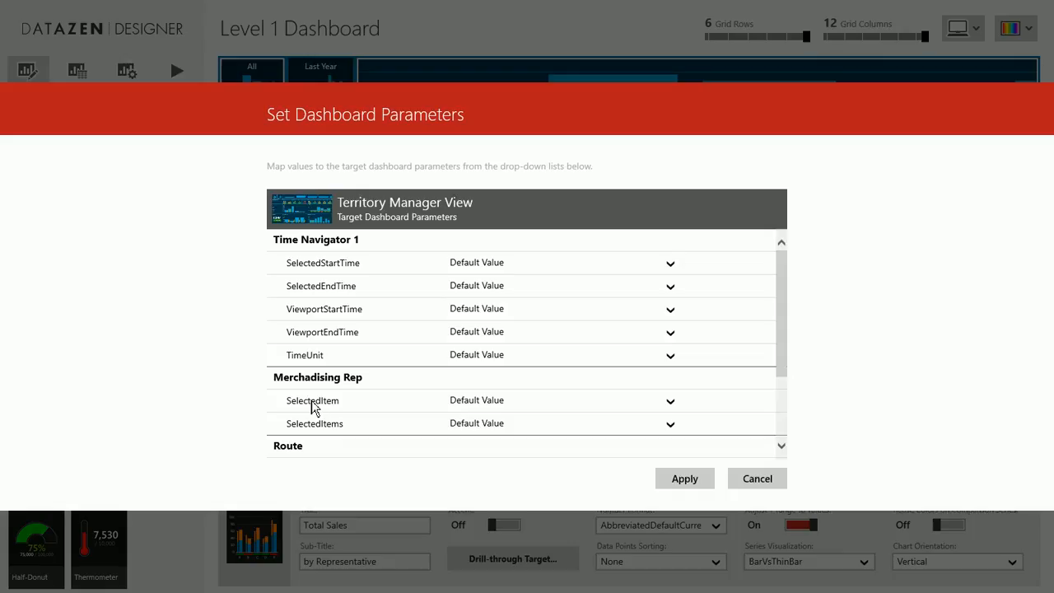
scroll(311, 405, "down", 1)
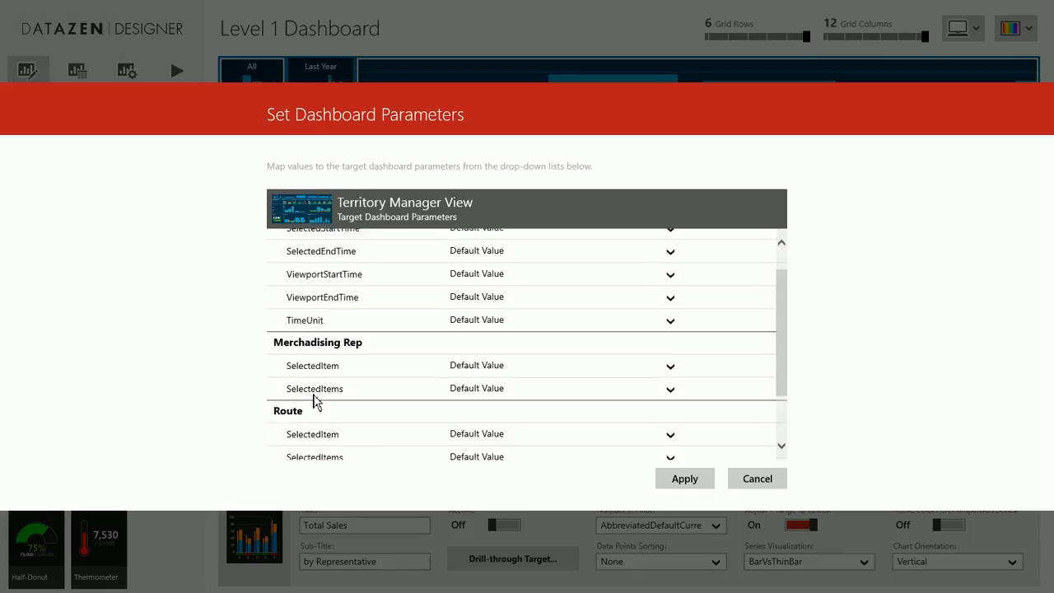
scroll(312, 403, "down", 2)
scroll(330, 452, "up", 3)
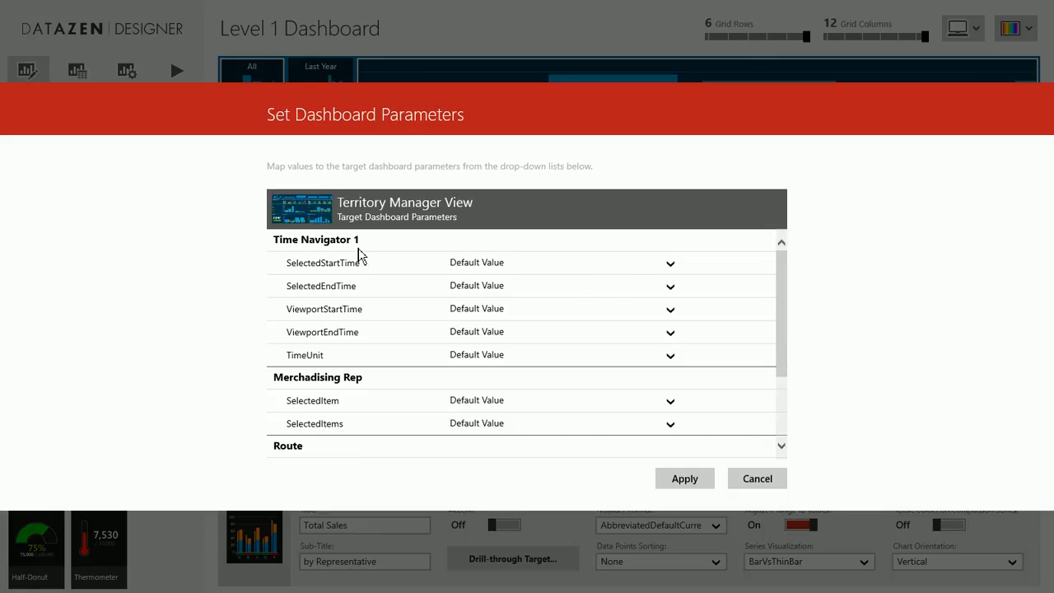
left_click(670, 265)
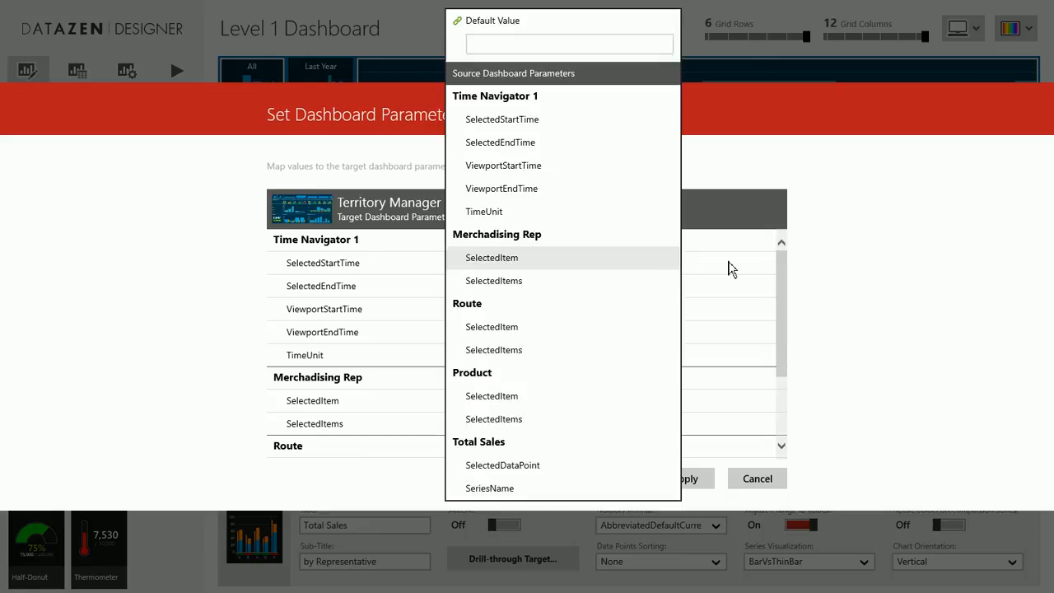
left_click(571, 128)
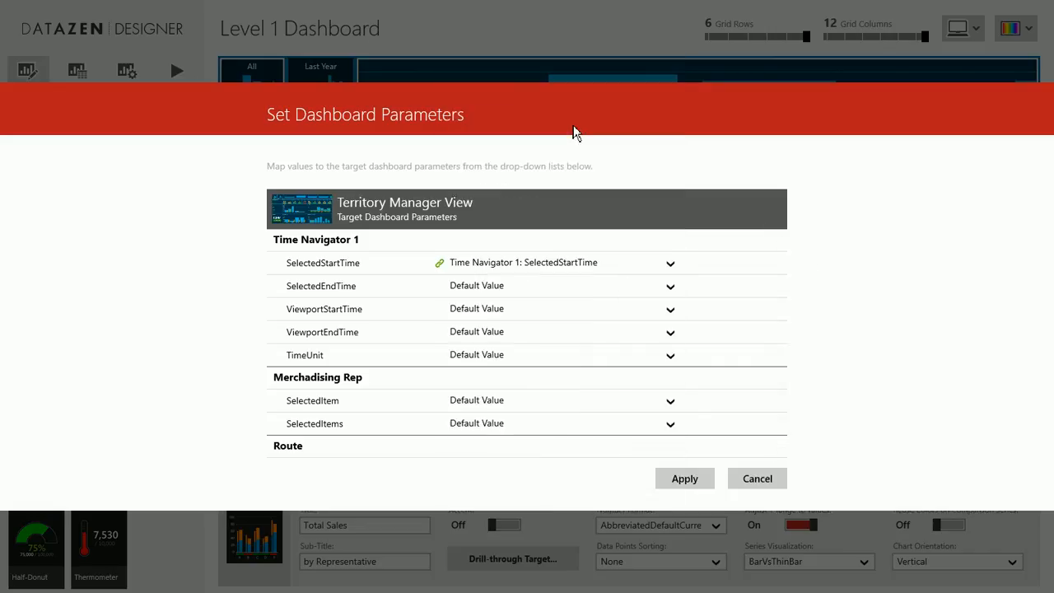
left_click(670, 290)
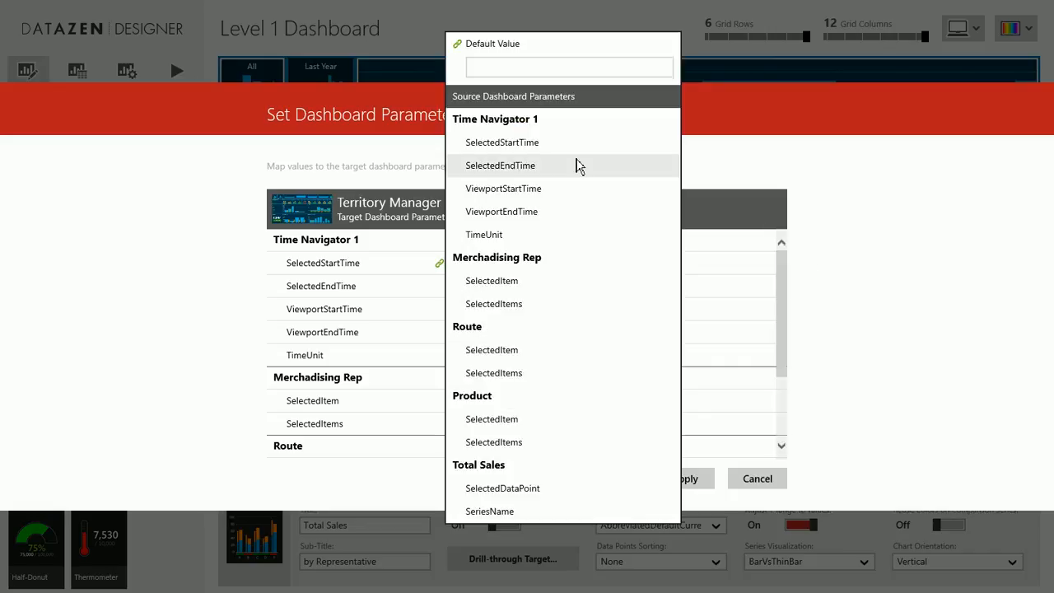
left_click(571, 167)
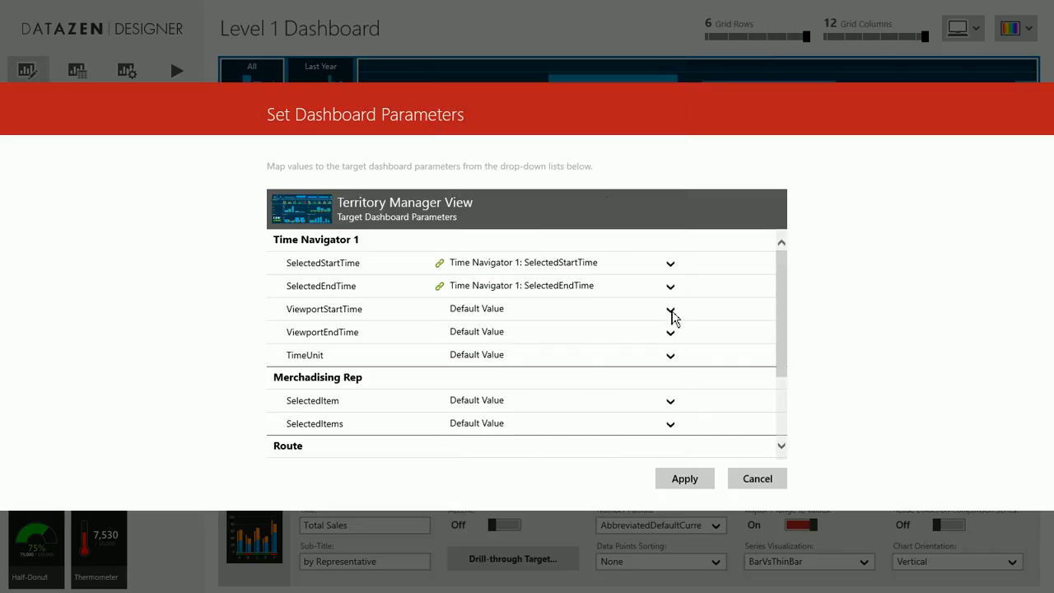
- Map the target's ViewportStartTime, ViewportEndTime and TimeUnit to the matching Time Navigator 1 source parameters
left_click(670, 310)
left_click(579, 214)
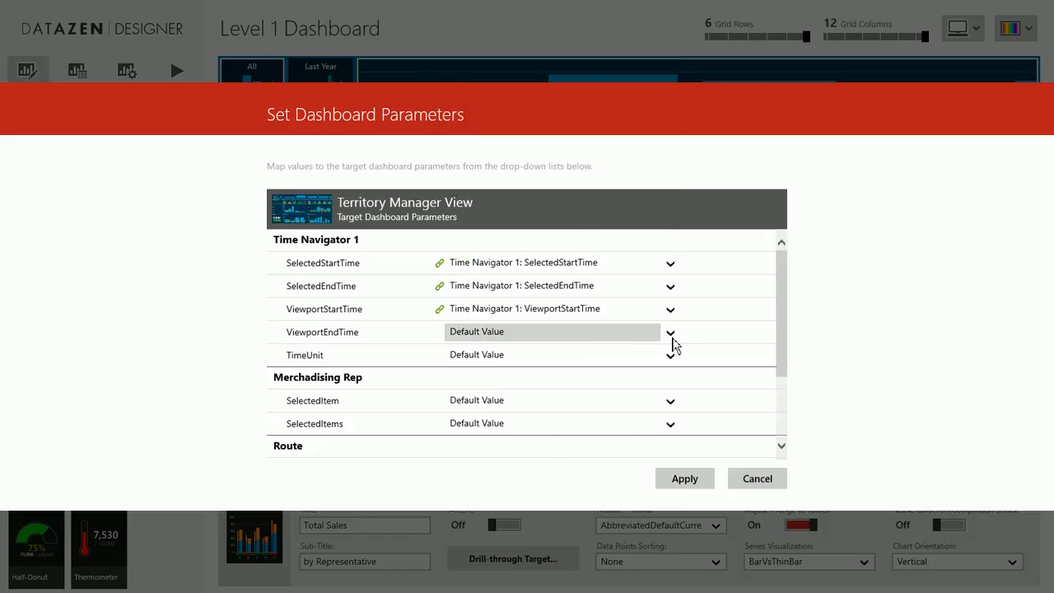
left_click(671, 337)
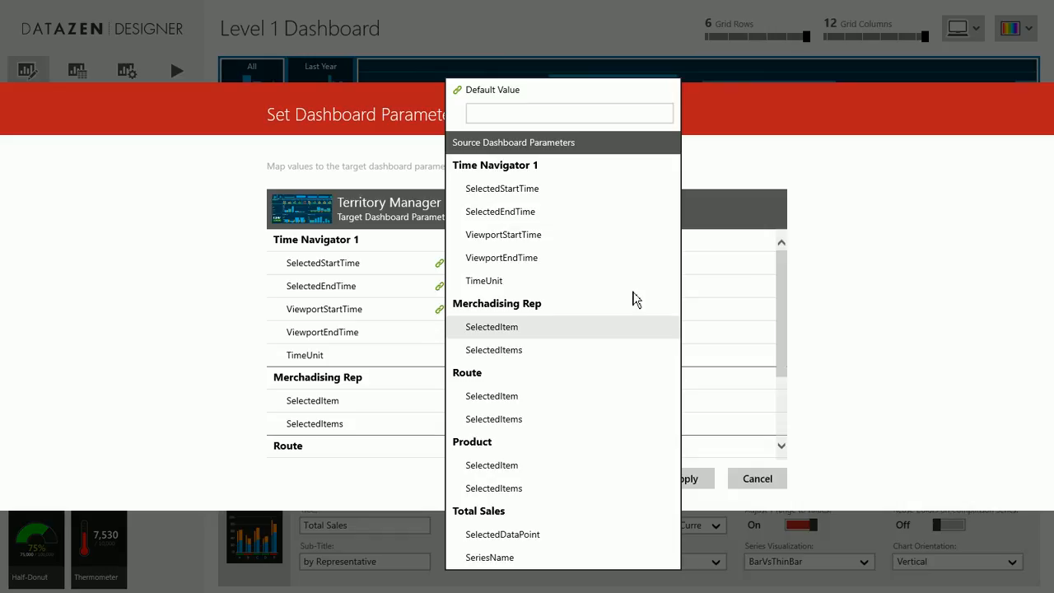
left_click(581, 262)
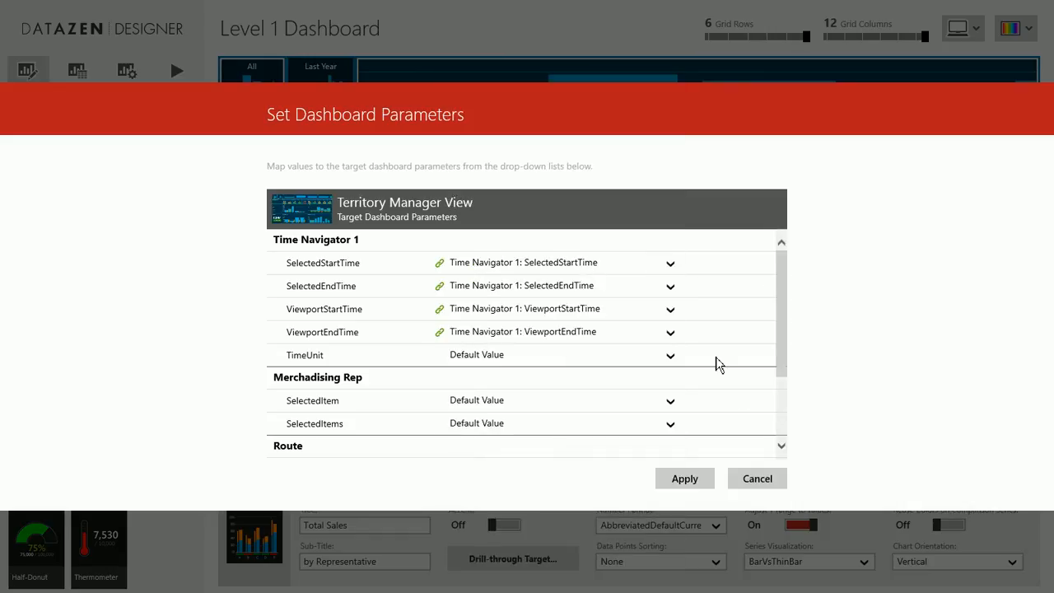
left_click(672, 359)
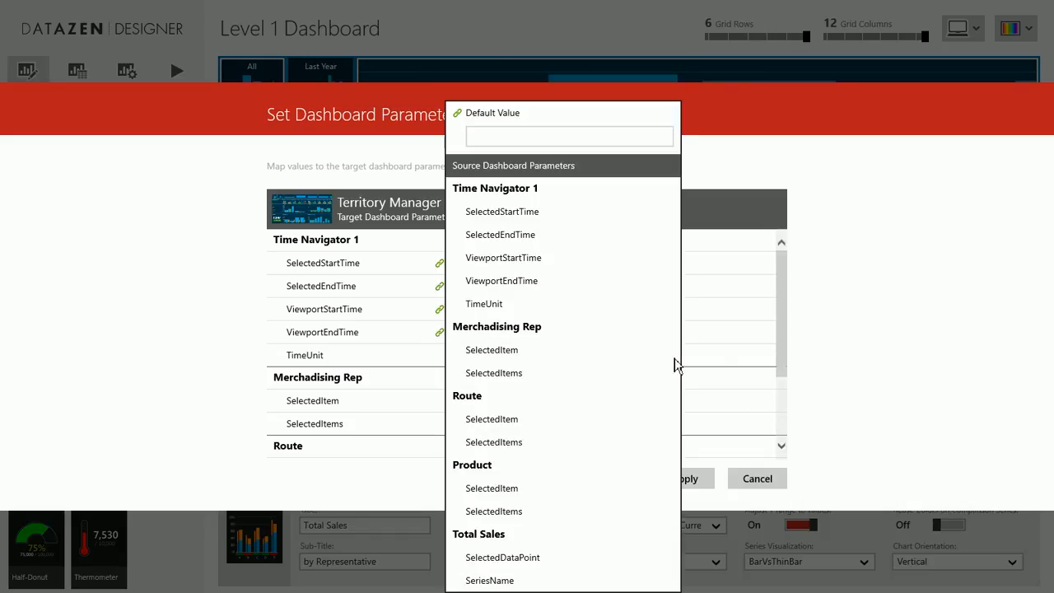
left_click(610, 307)
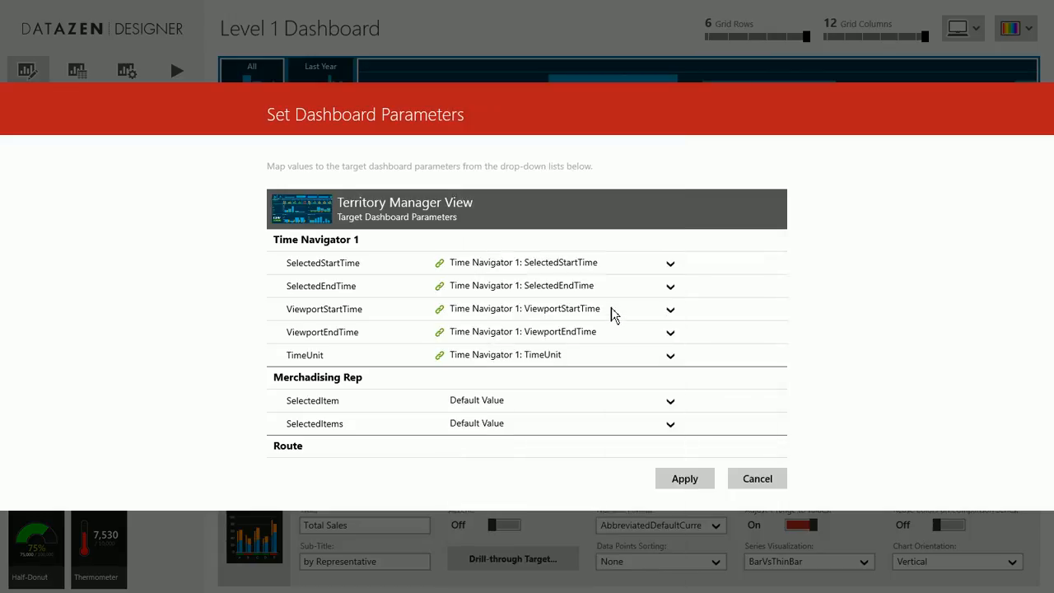
- Map the target's Merchadising Rep SelectedItem to the Total Sales chart's SelectedDataPoint
scroll(715, 377, "down", 1)
scroll(713, 375, "down", 2)
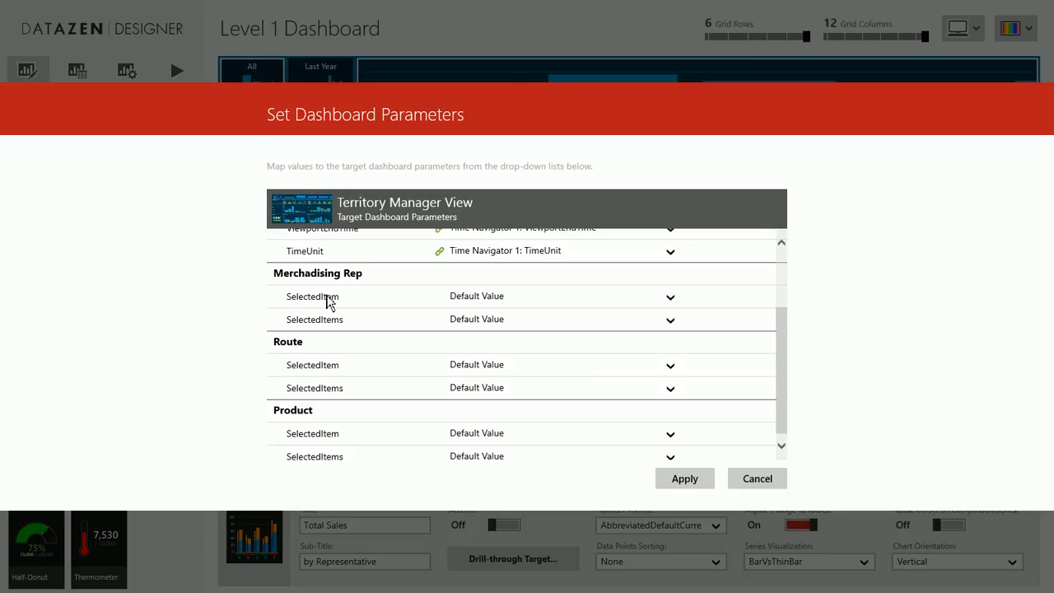
left_click(670, 297)
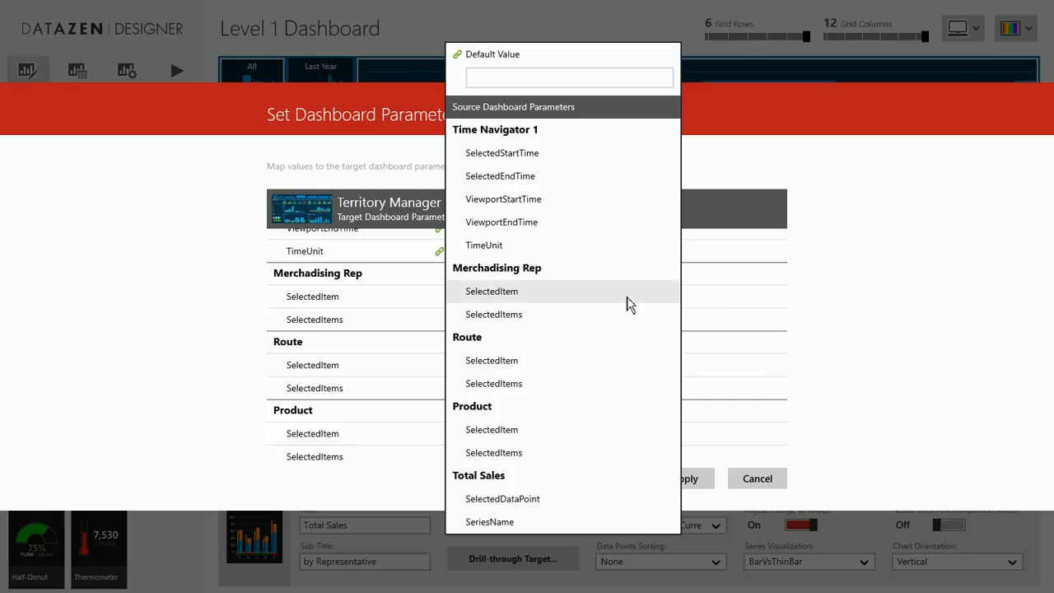
left_click(558, 498)
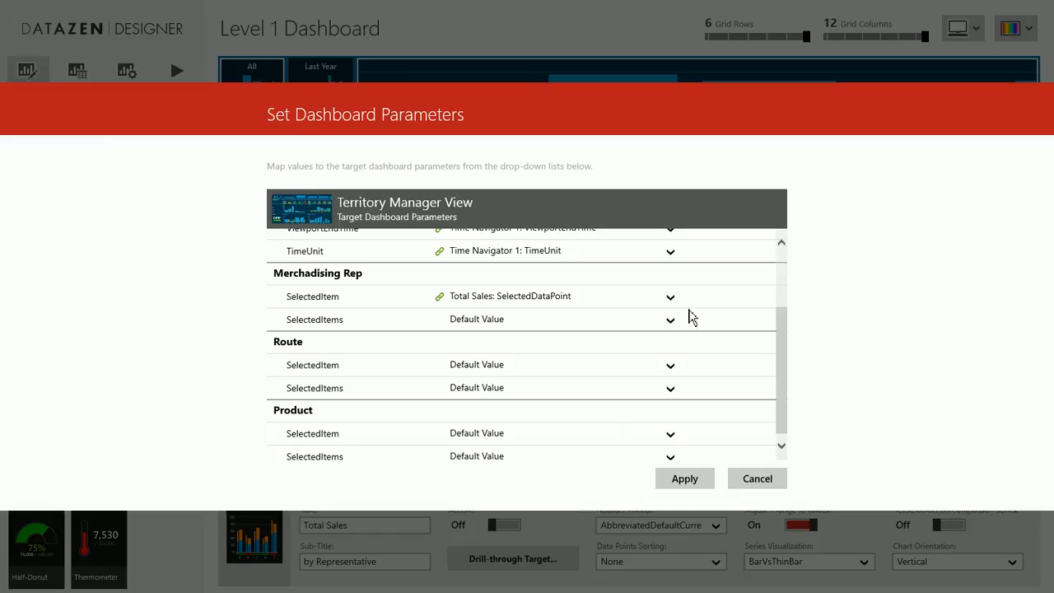
- Map the target's Route and Product SelectedItem parameters to their source SelectedItem counterparts and apply the parameter mapping
left_click(675, 372)
left_click(557, 447)
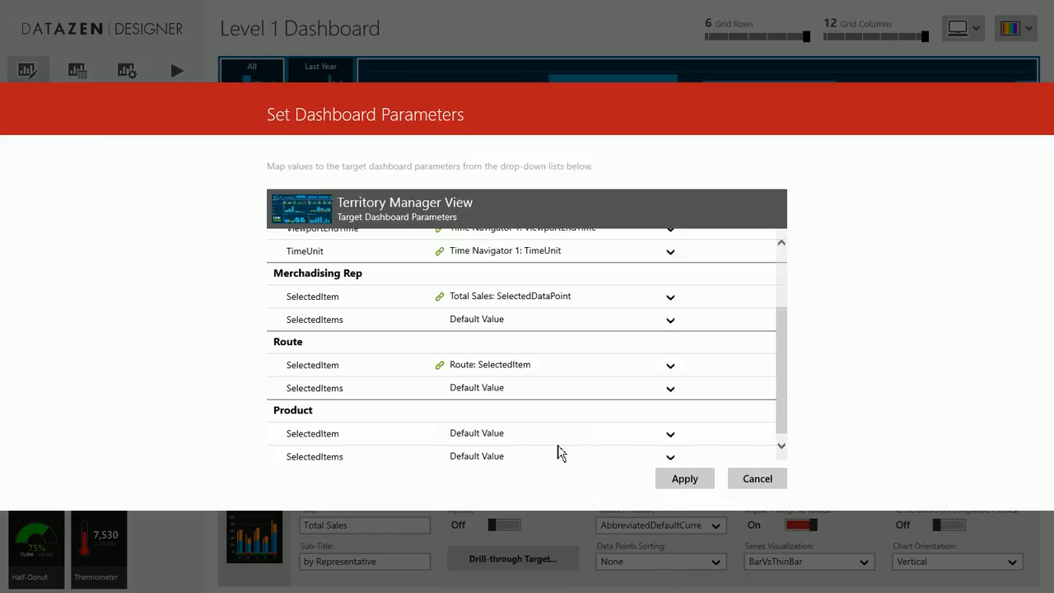
scroll(766, 418, "down", 1)
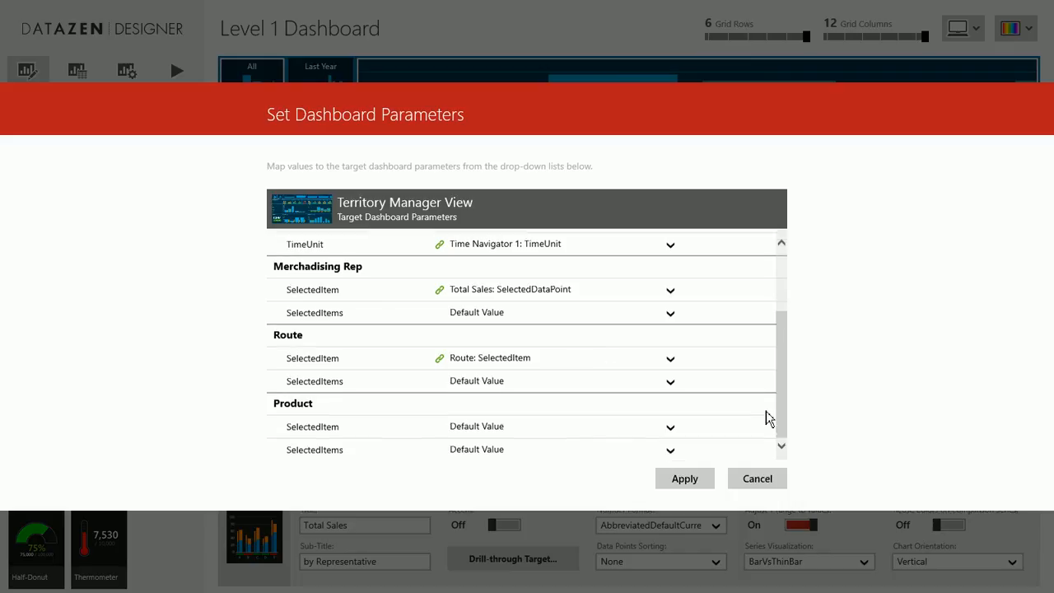
left_click(673, 432)
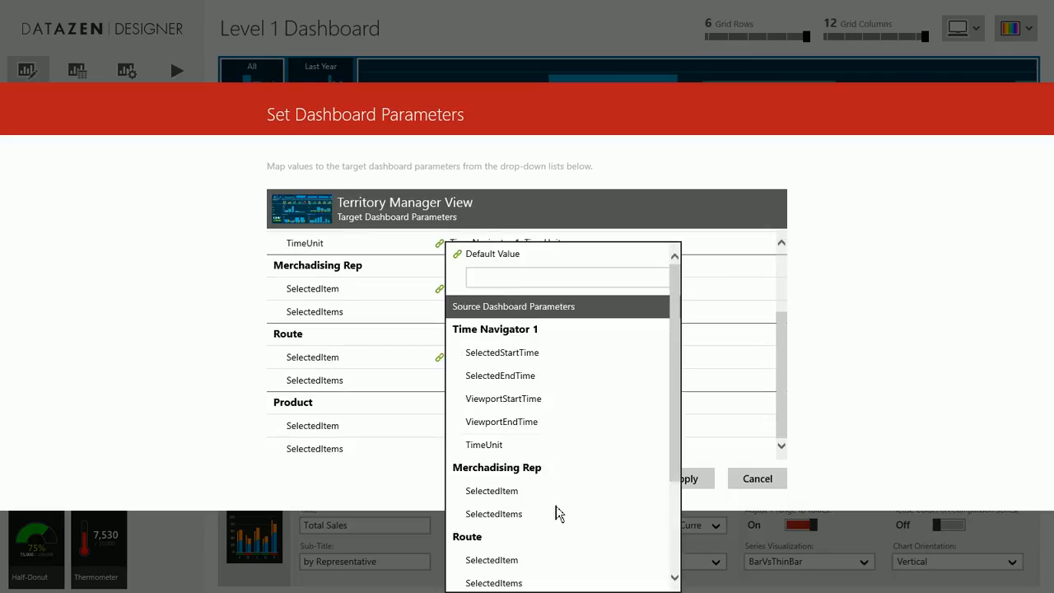
scroll(552, 514, "down", 3)
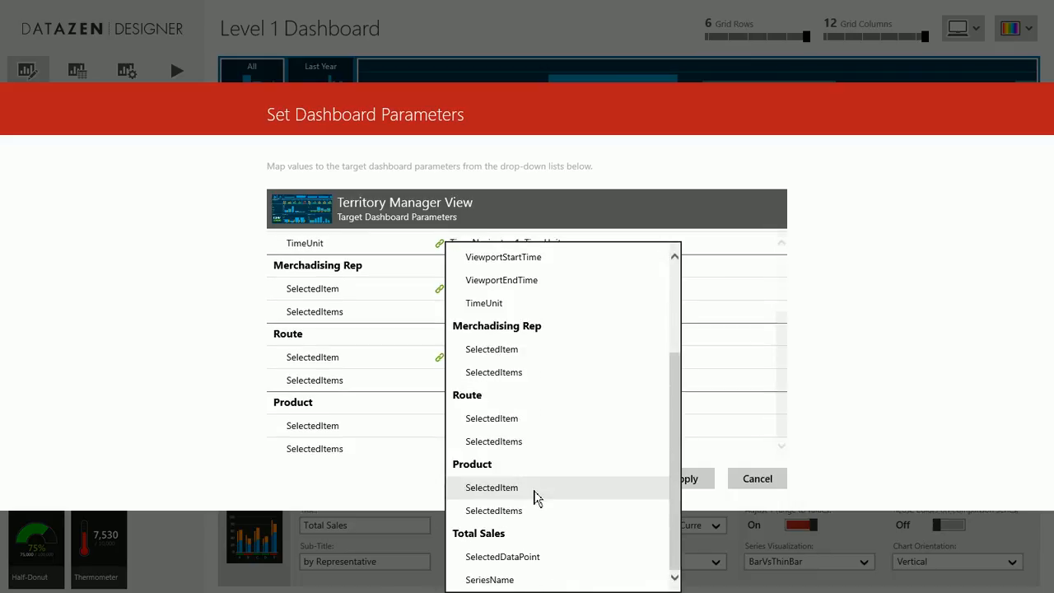
left_click(535, 490)
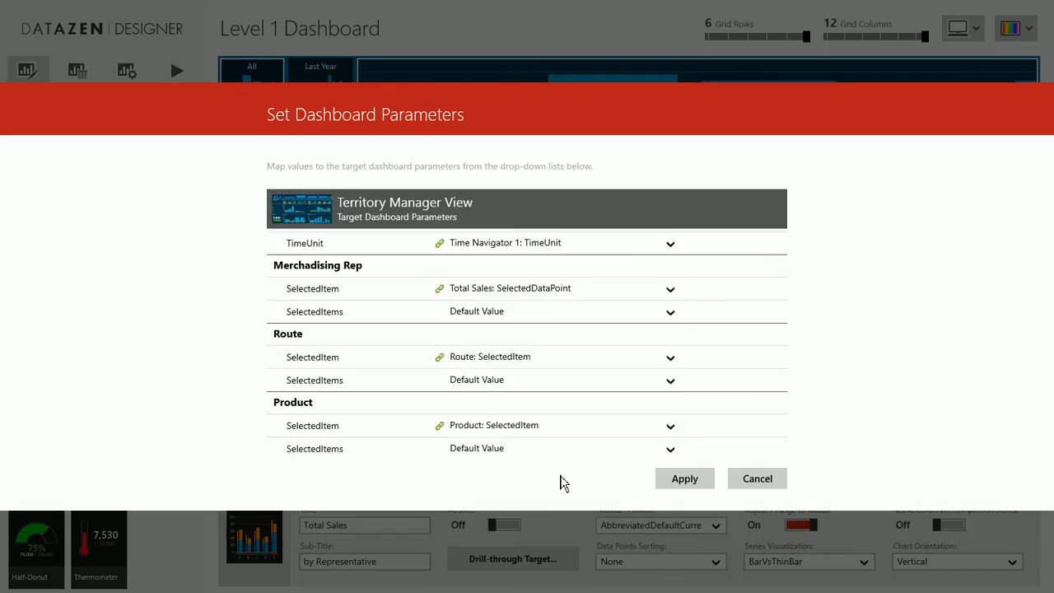
left_click(683, 480)
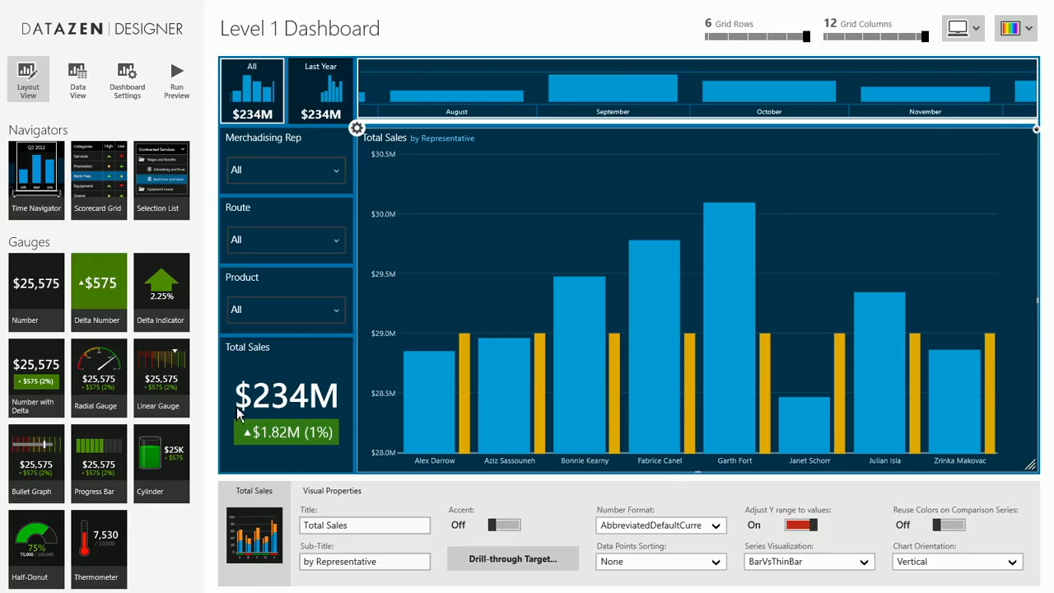
left_click(277, 397)
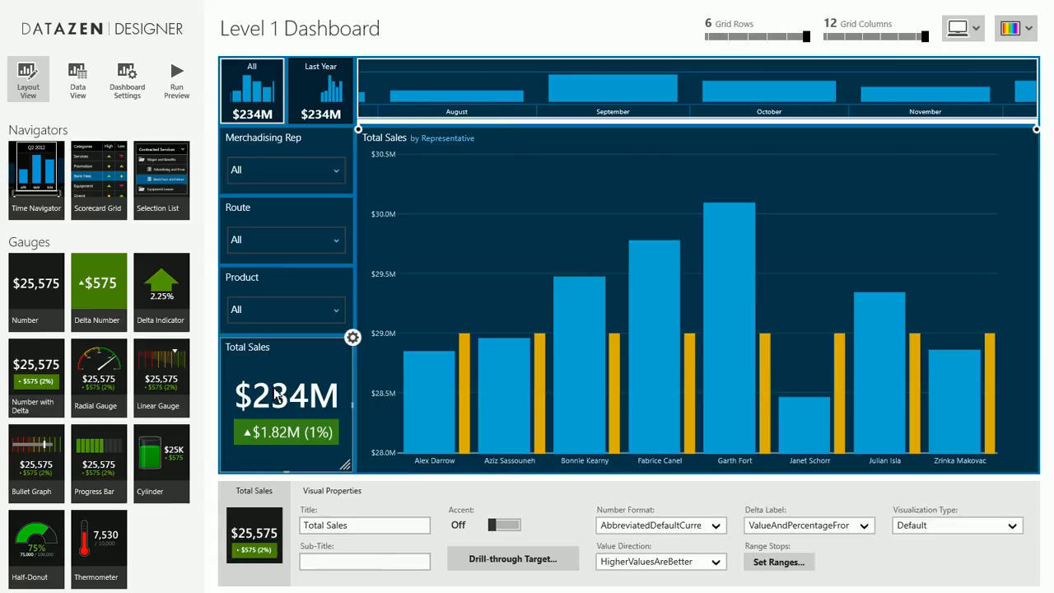
left_click(508, 564)
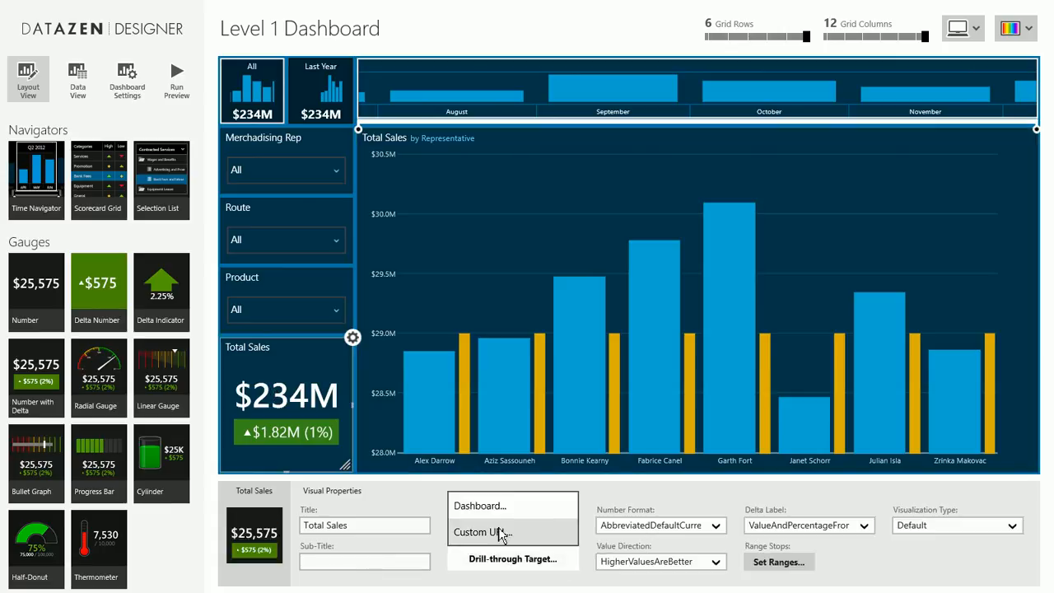
left_click(517, 537)
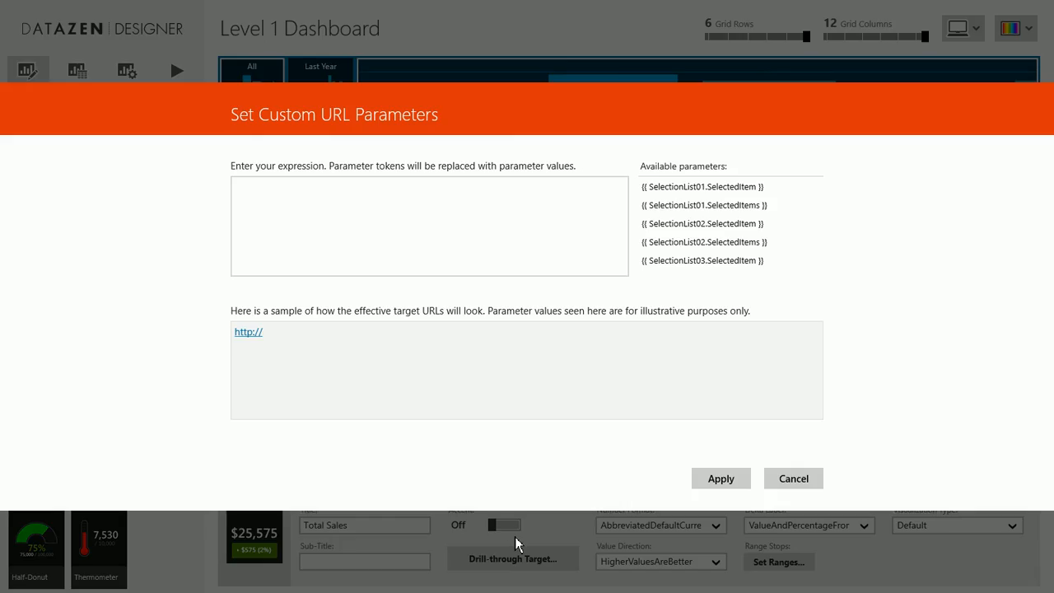
left_click(388, 198)
type("www.bing.com")
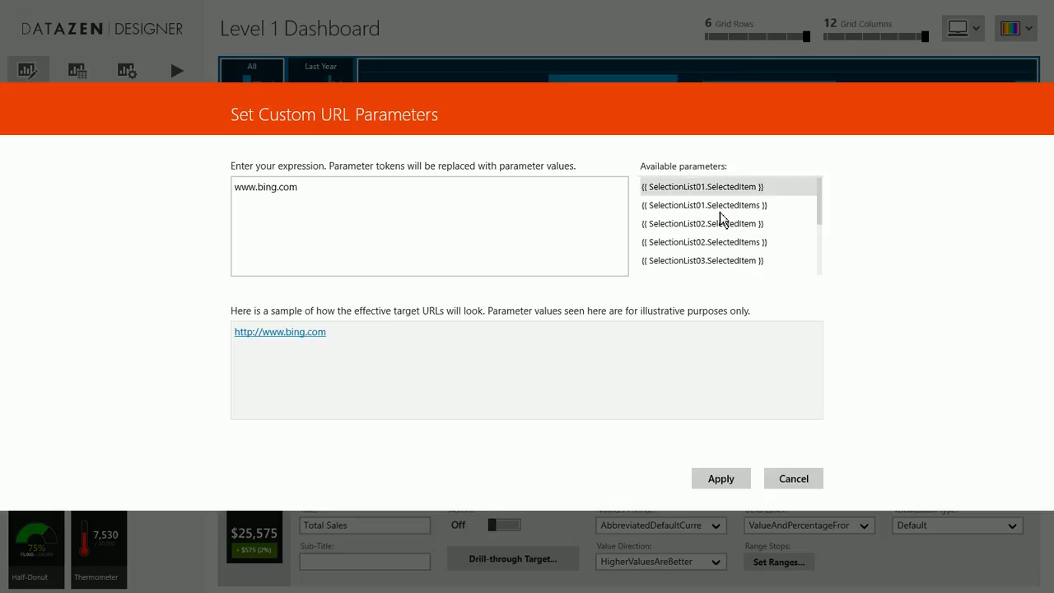
left_click_drag(822, 205, 817, 224)
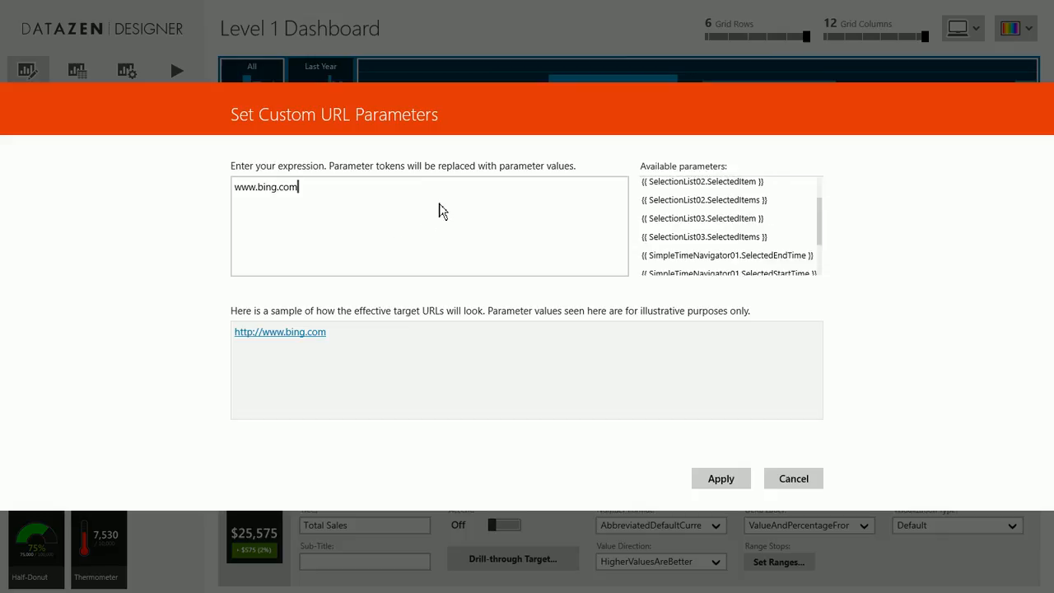
left_click(706, 237)
left_click(707, 237)
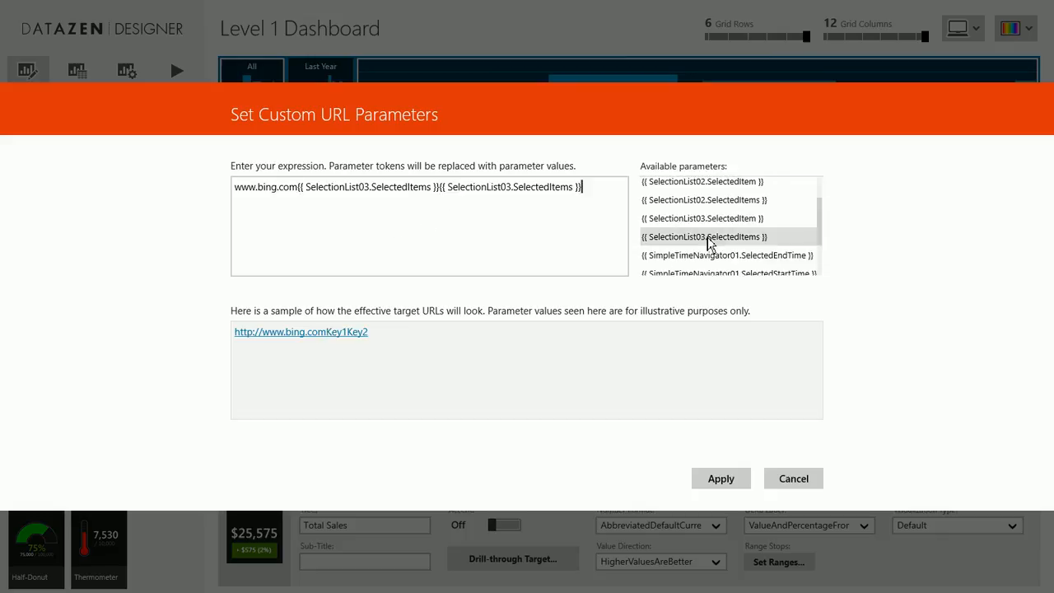
key("BackSpace")
key("BackSpace")
key("BackSpace")
key("BackSpace")
key("BackSpace")
key("BackSpace")
key("BackSpace")
key("BackSpace")
key("BackSpace")
key("BackSpace")
key("BackSpace")
key("BackSpace")
key("BackSpace")
key("BackSpace")
key("BackSpace")
key("BackSpace")
key("BackSpace")
key("BackSpace")
key("BackSpace")
key("BackSpace")
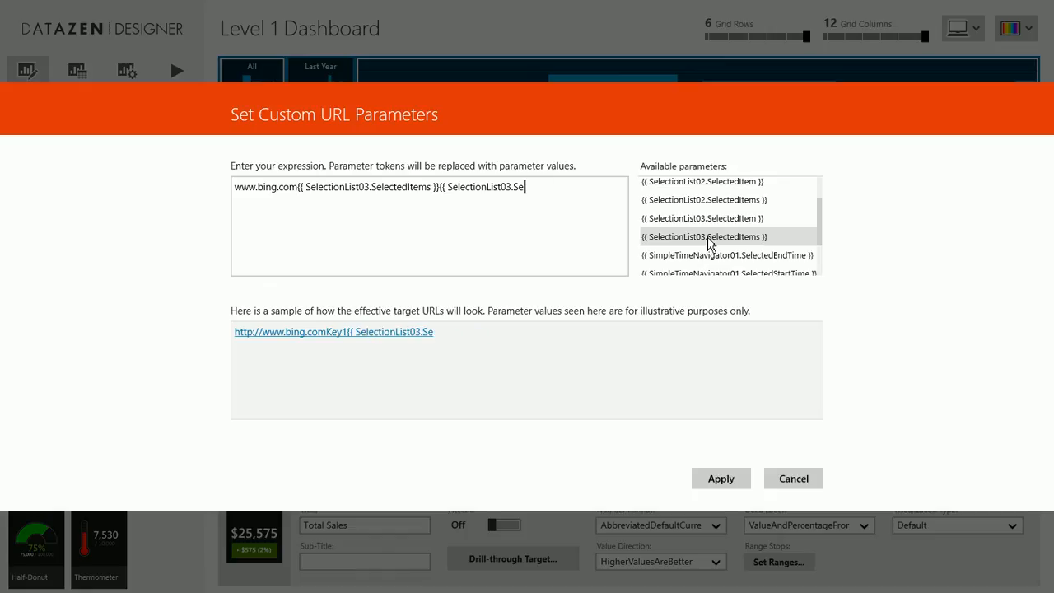
key("BackSpace")
key("BackSpace")
key("BackSpace")
key("BackSpace")
key("BackSpace")
key("BackSpace")
key("BackSpace")
key("BackSpace")
key("BackSpace")
key("BackSpace")
key("BackSpace")
key("BackSpace")
key("BackSpace")
key("BackSpace")
key("BackSpace")
key("BackSpace")
key("BackSpace")
key("BackSpace")
key("BackSpace")
key("BackSpace")
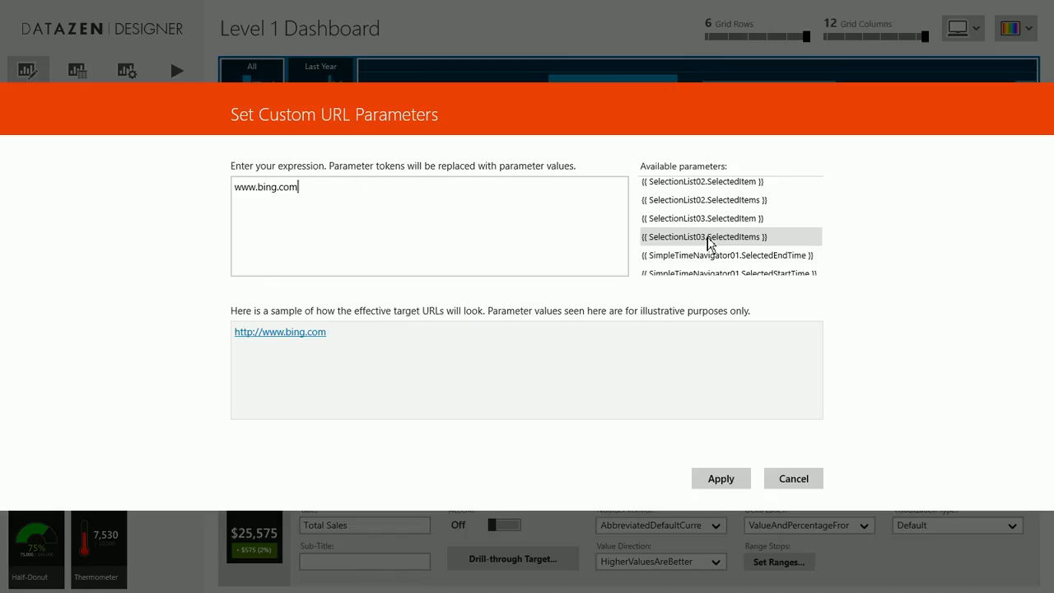
- Extend the URL with ?search= and the SelectionList01.SelectedItem parameter token, and discard the custom URL settings
type("?")
type("sera")
key("BackSpace")
key("BackSpace")
type("arch")
scroll(811, 247, "down", 1)
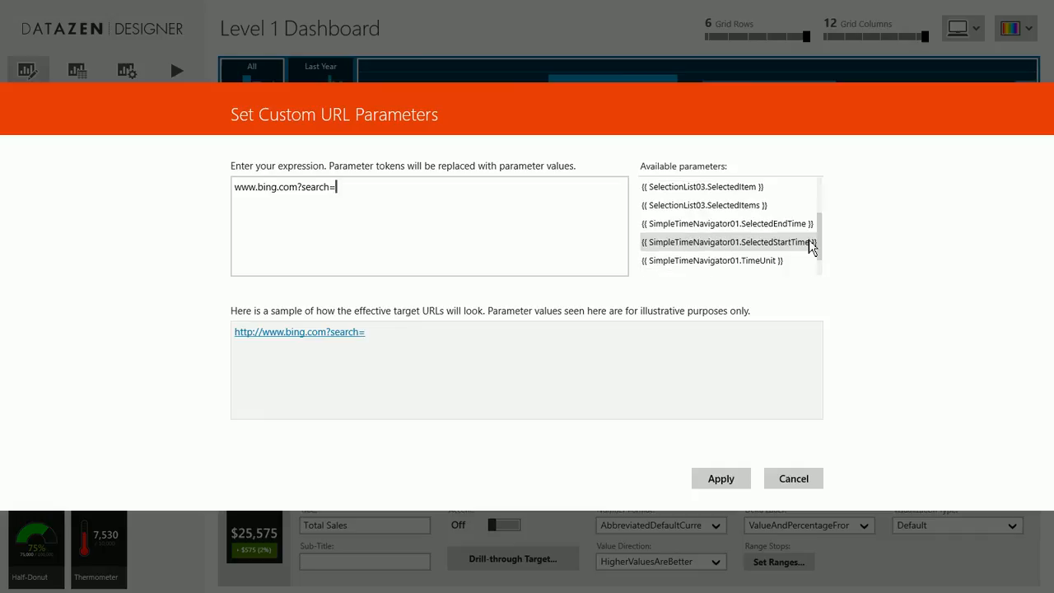
scroll(812, 245, "down", 2)
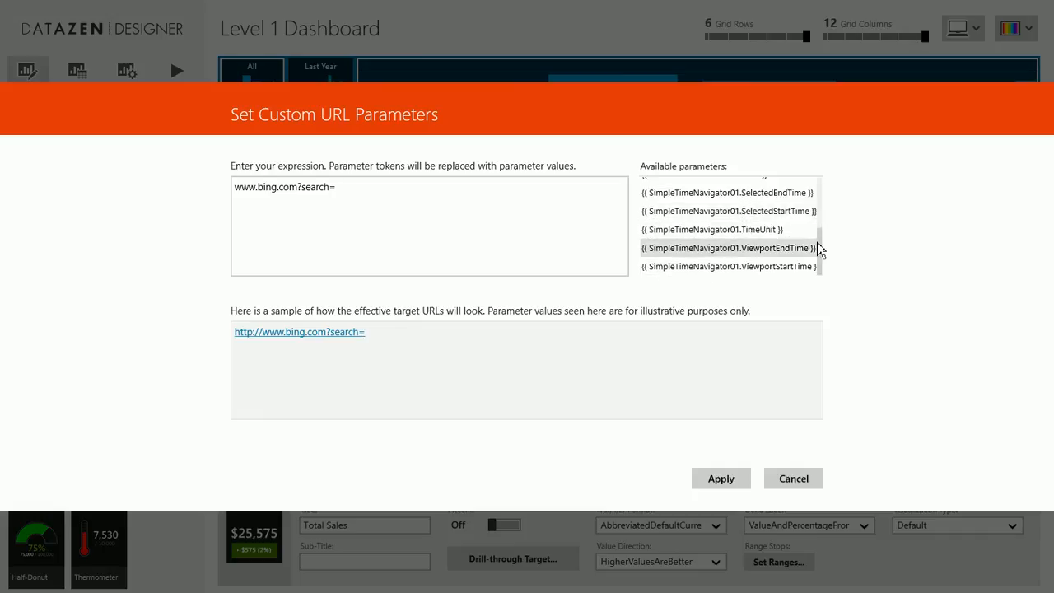
left_click_drag(815, 249, 835, 189)
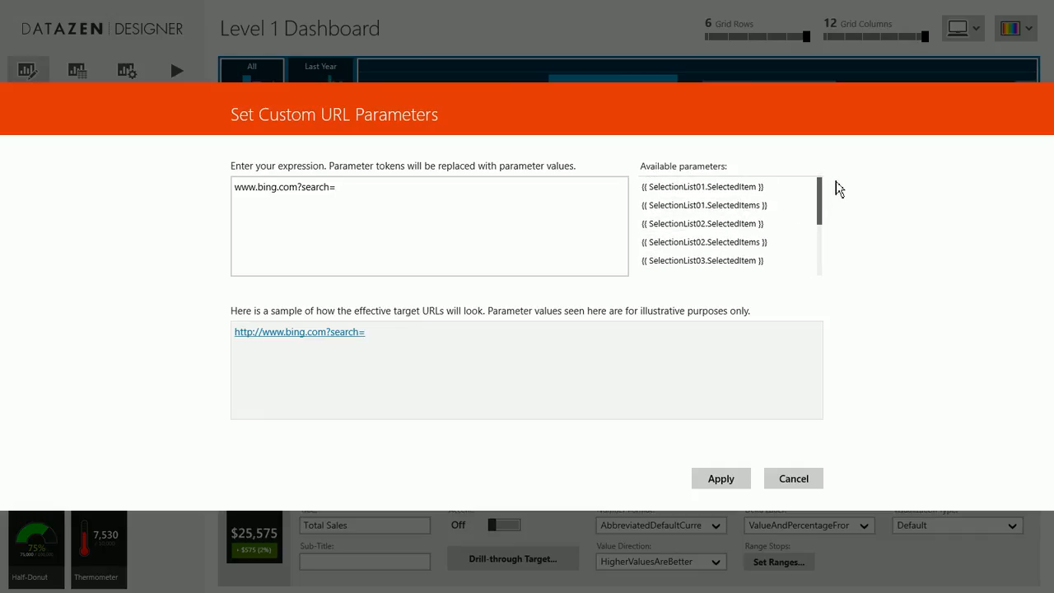
double_click(765, 189)
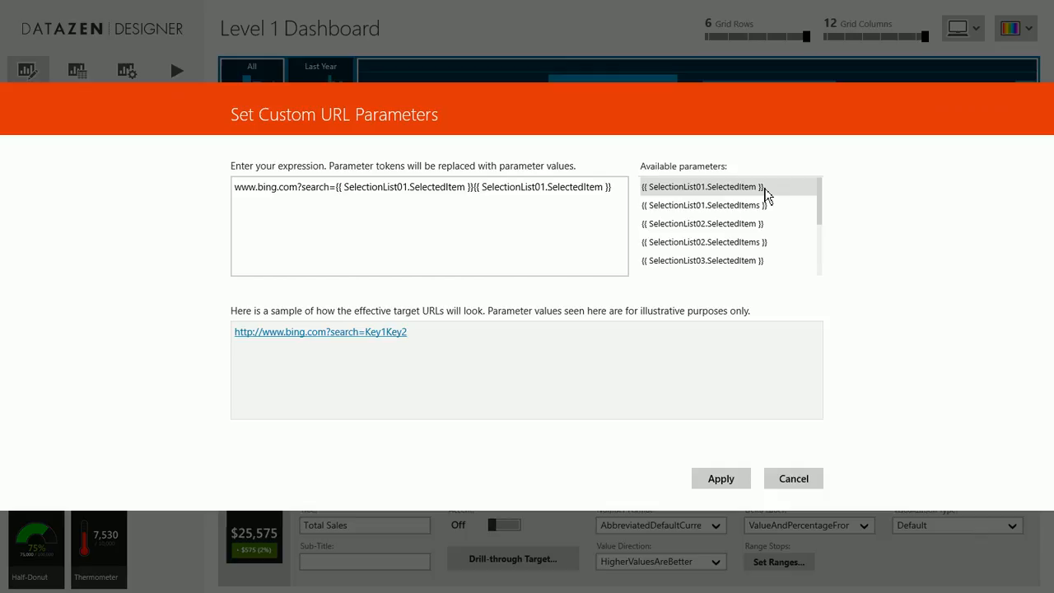
left_click(796, 482)
- Save the Level 1 Dashboard locally, overwriting the existing Level-1-Dashboard.datazen file
left_click(676, 260)
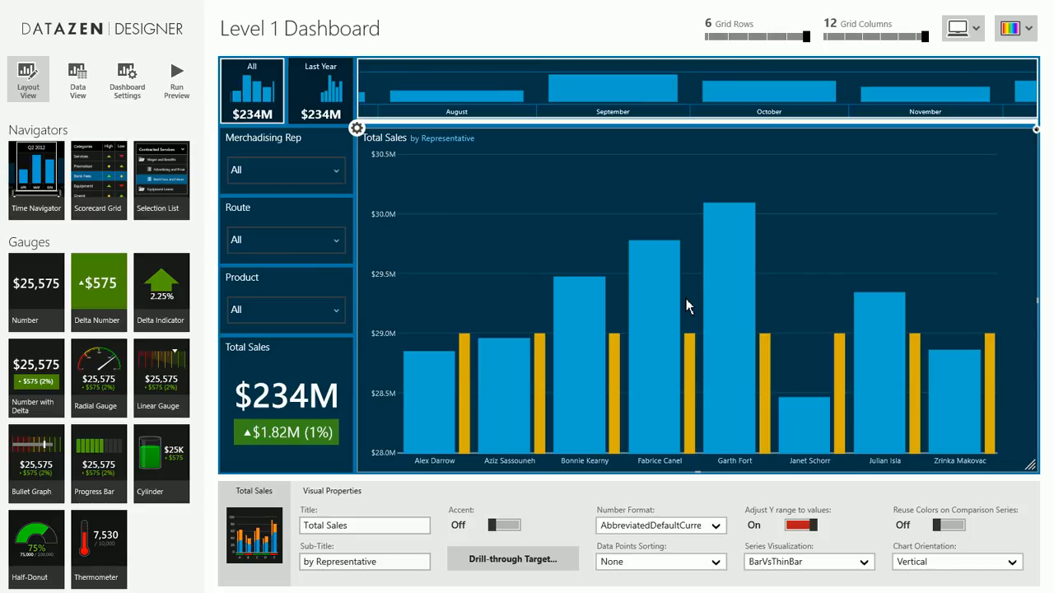
right_click(875, 503)
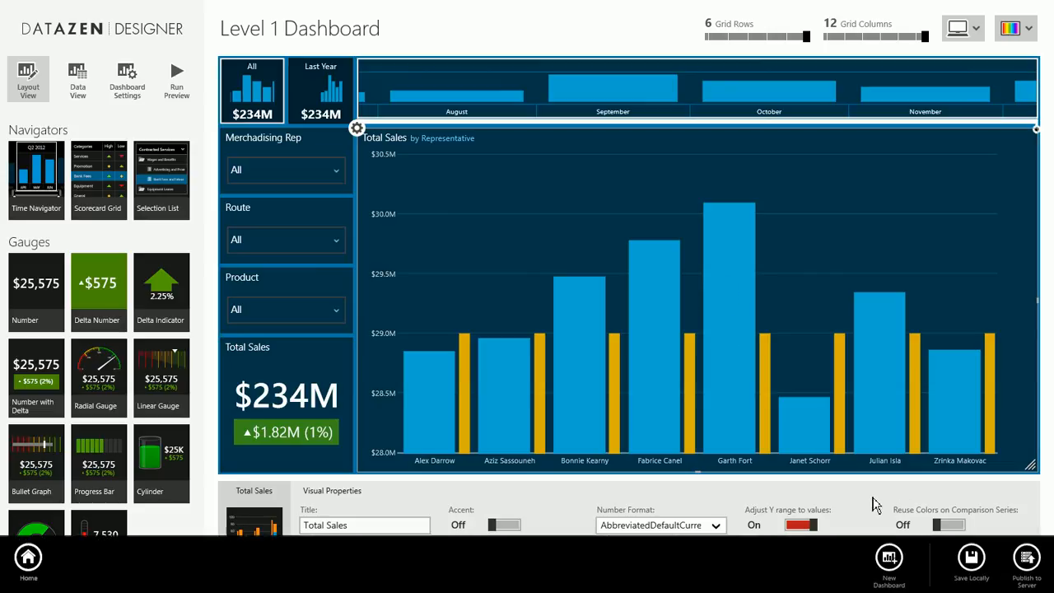
left_click(976, 564)
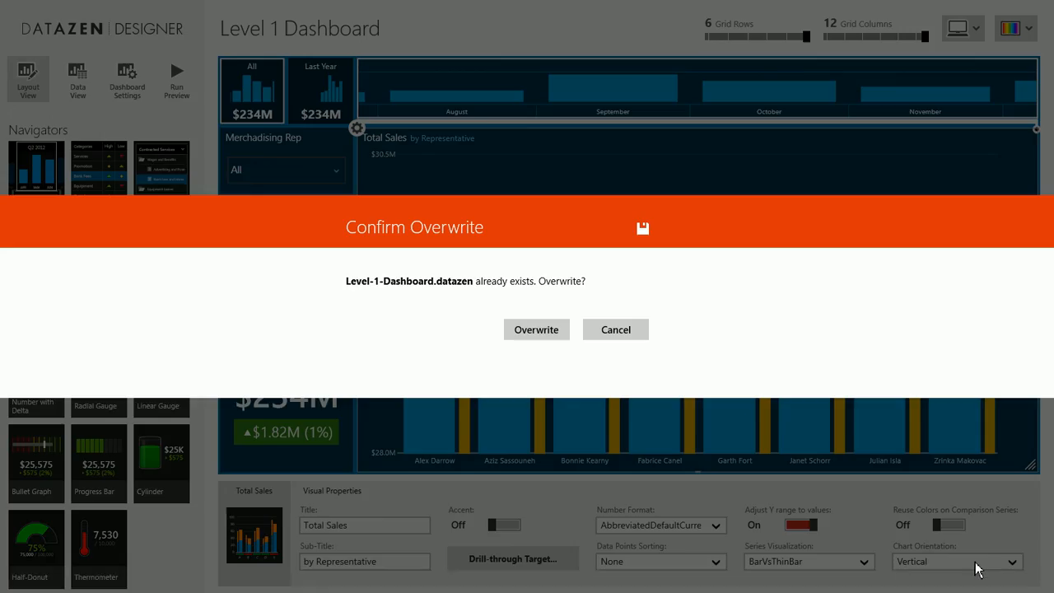
left_click(536, 330)
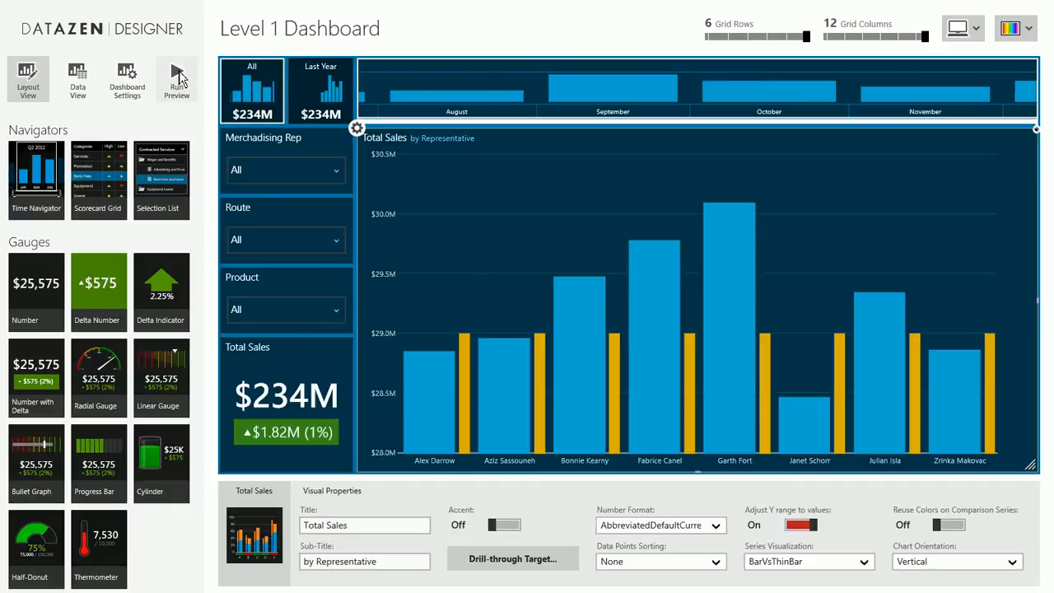
- Leave the designer for the home screen and open Level 1 Dashboard from My Dashboards
right_click(494, 28)
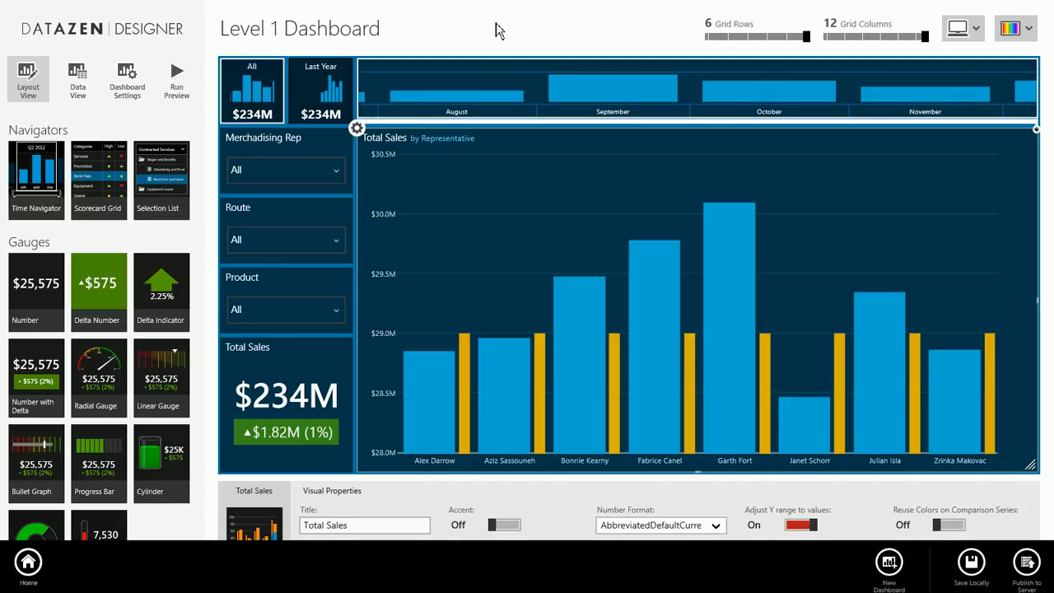
left_click(29, 557)
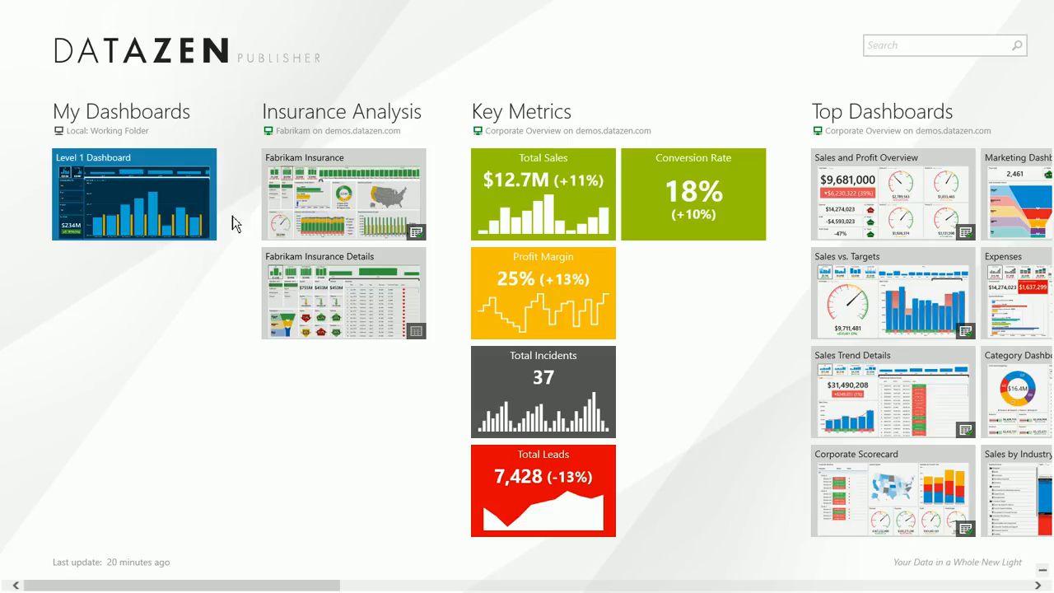
left_click(135, 201)
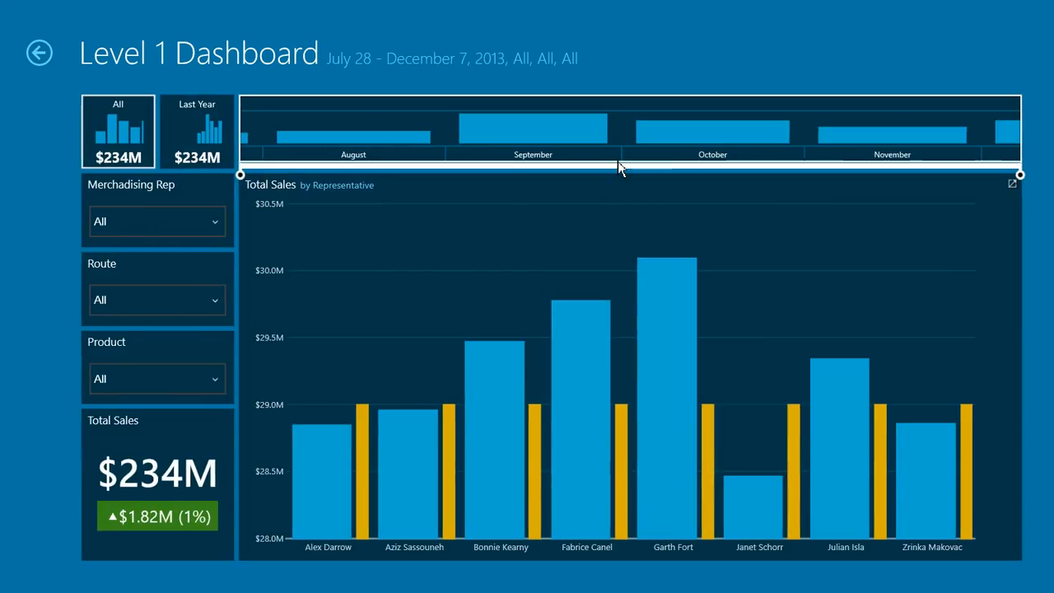
- Filter the dashboard to September through October, the Downtown route and the Juice product
left_click(519, 132)
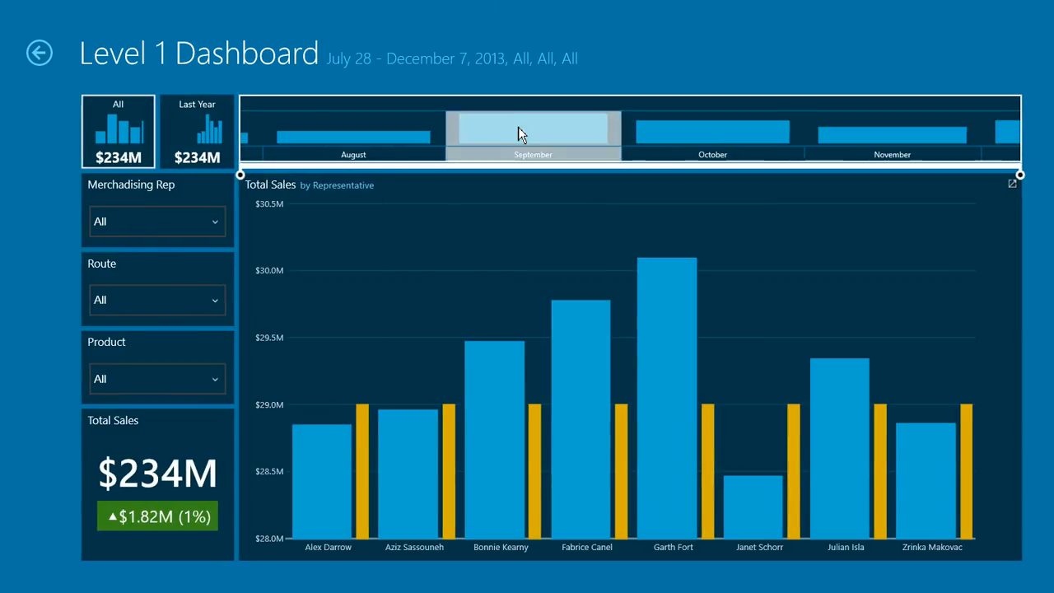
left_click_drag(518, 127, 747, 127)
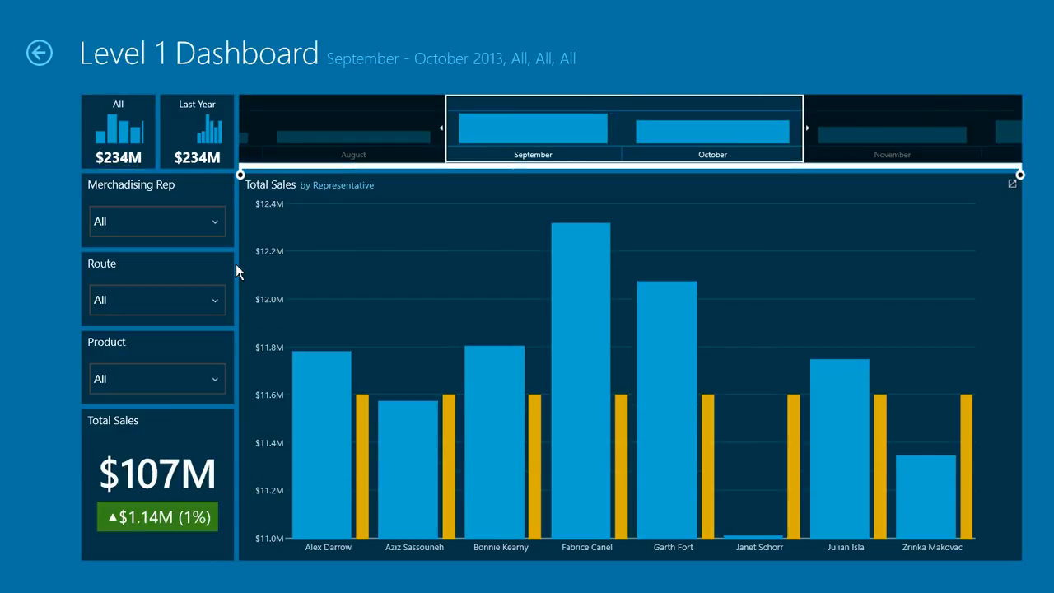
left_click(220, 300)
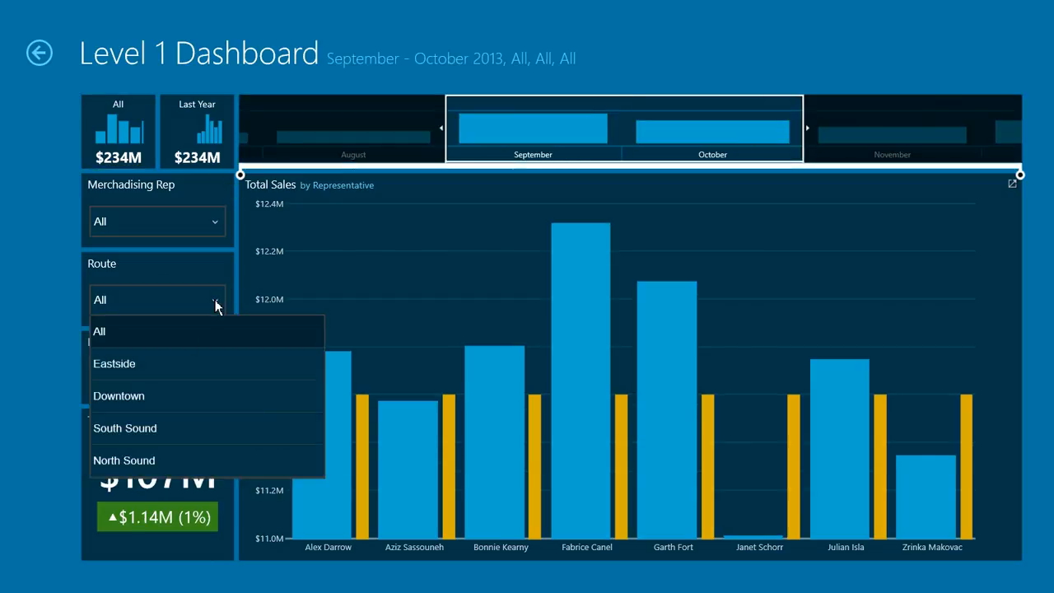
left_click(138, 399)
left_click(211, 386)
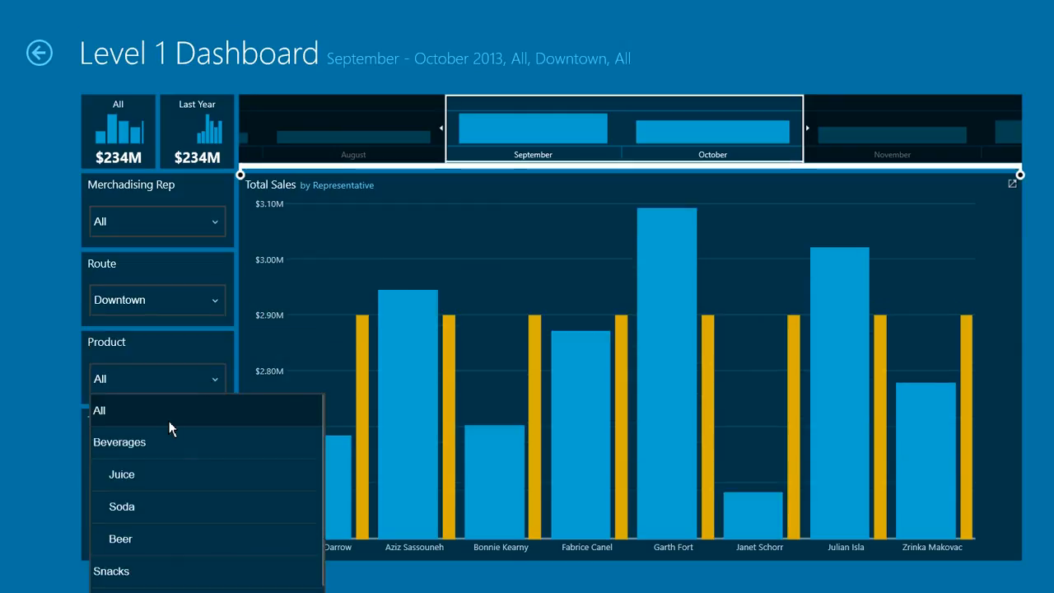
left_click(129, 480)
- Drill through from the fourth representative's bar in the Total Sales chart to the Territory Manager View
mouse_move(583, 437)
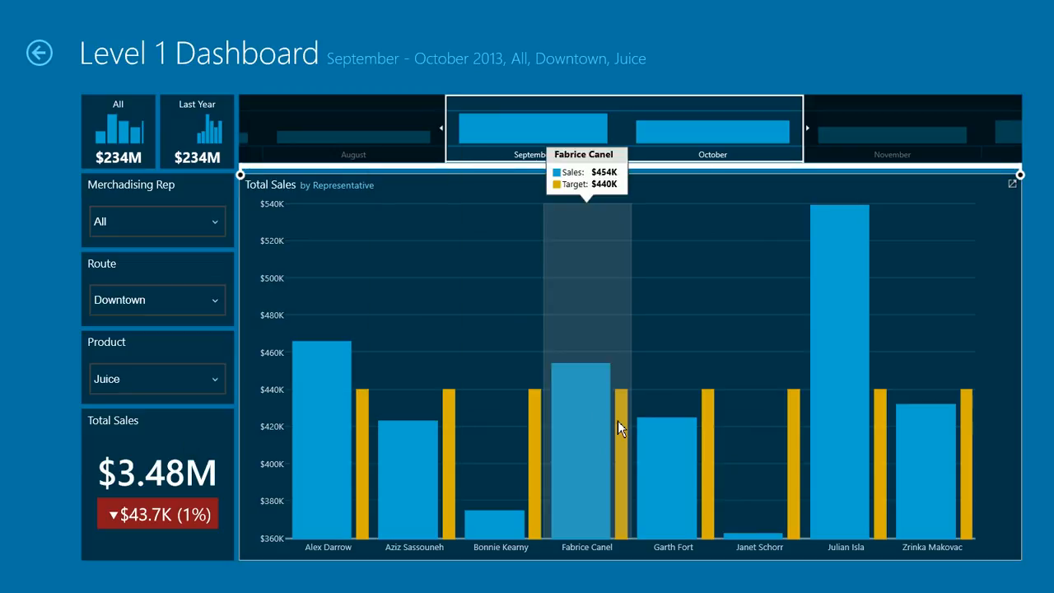
mouse_move(658, 414)
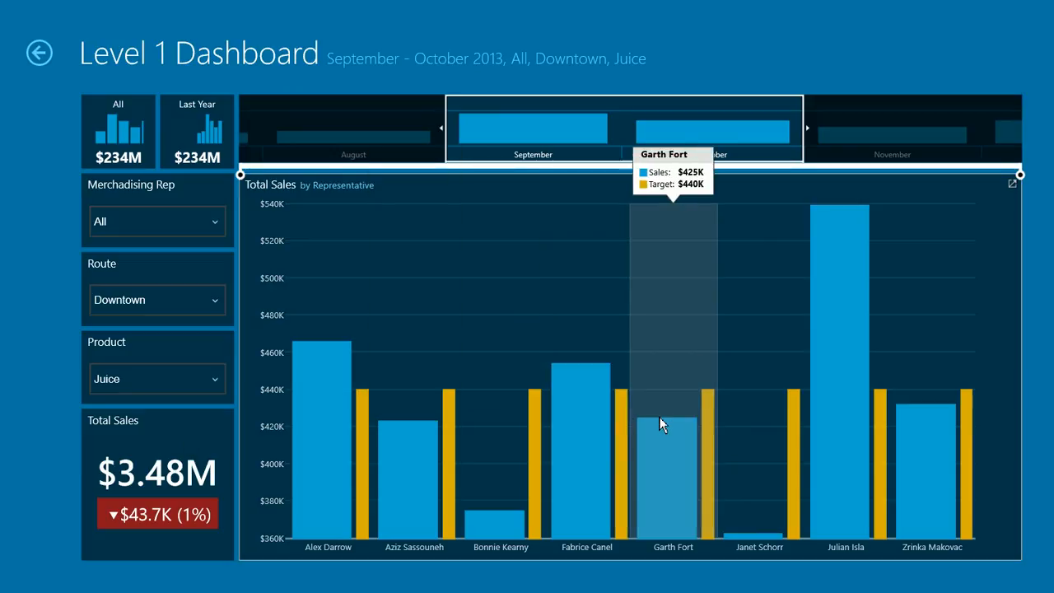
mouse_move(597, 418)
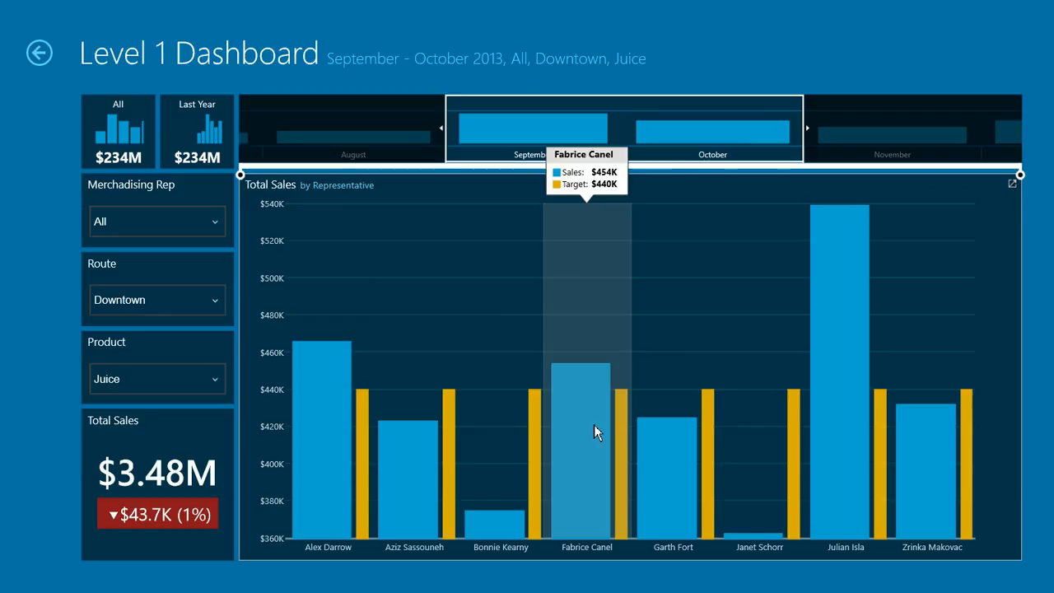
left_click(594, 424)
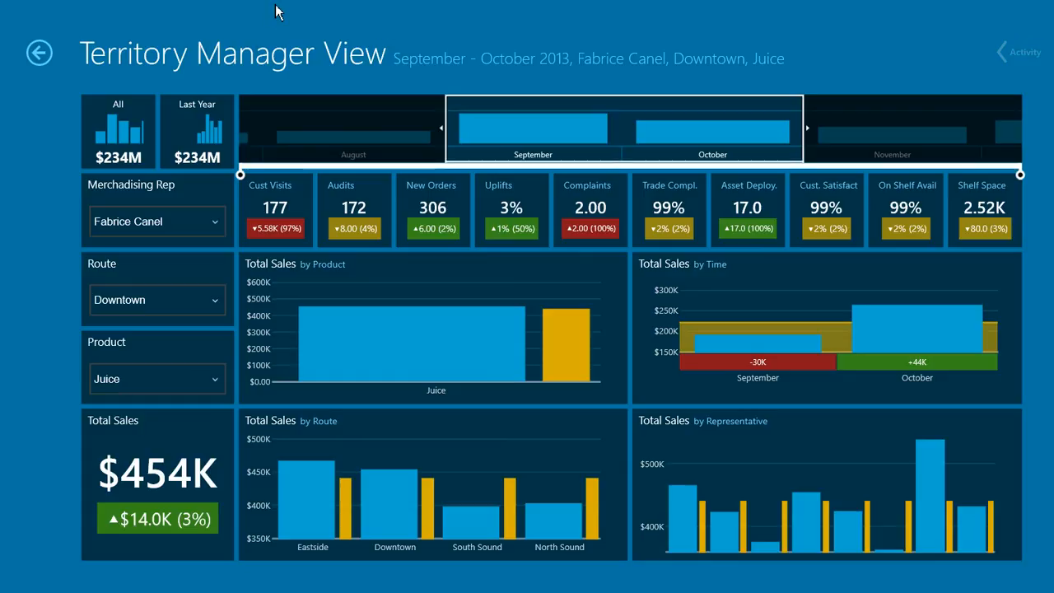
- Switch to the Datazen-Client.pptx presentation in PowerPoint and show slide 3, Things to Remember
mouse_move(5, 7)
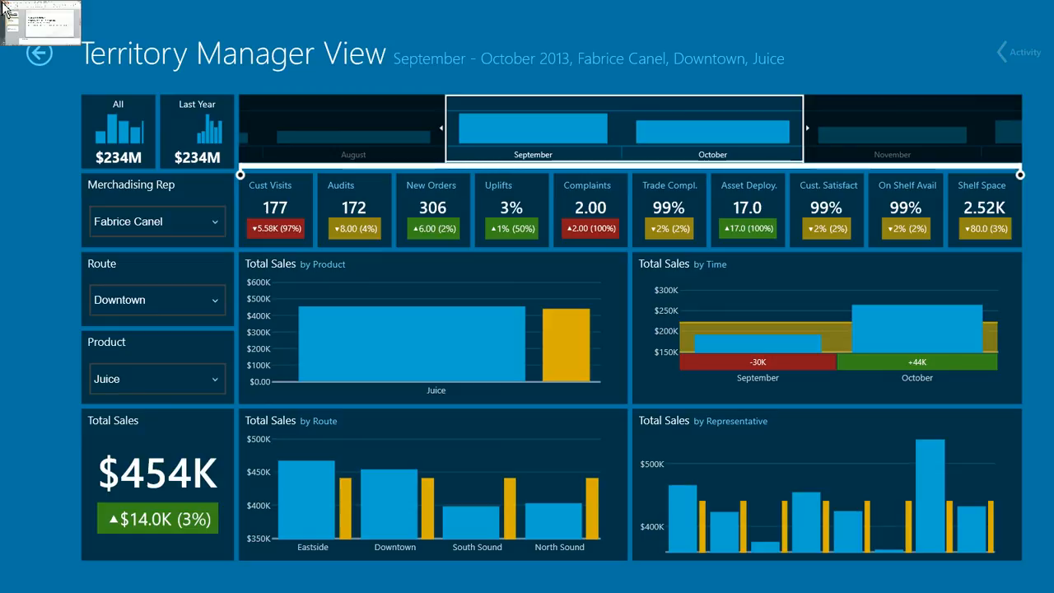
left_click(6, 10)
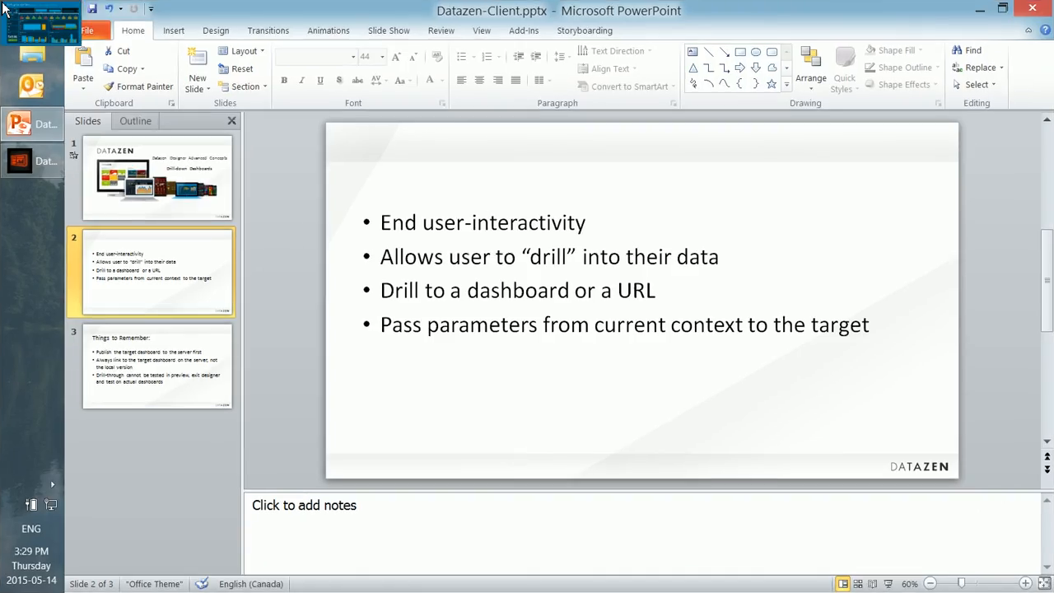
left_click(158, 345)
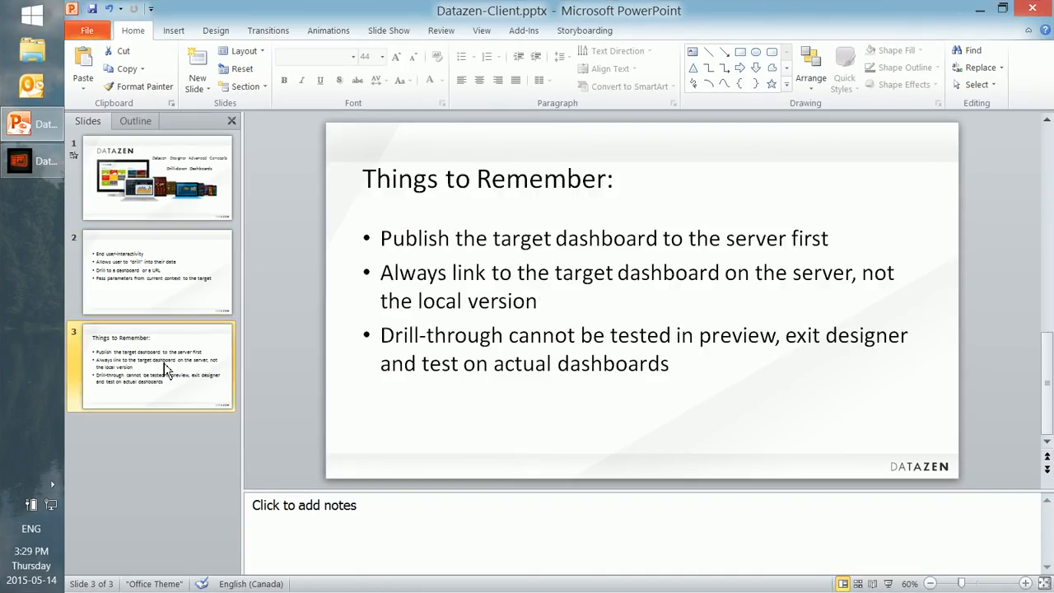